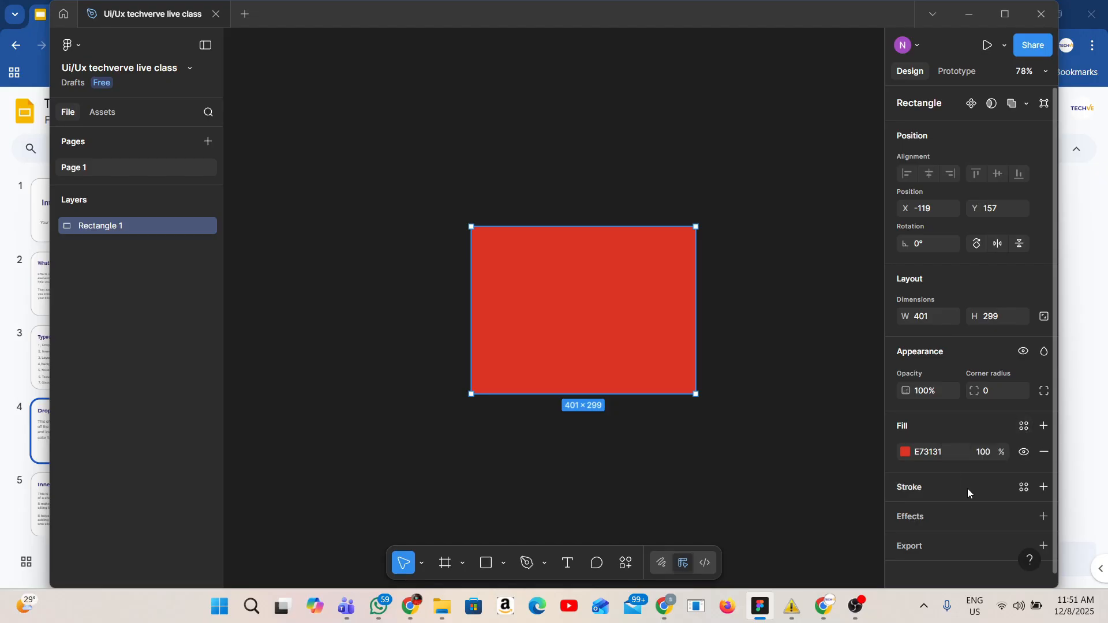
# Add a drop shadow effect to the rectangle and set its shadow colour opacity to 100%
pyautogui.scroll(-1, 1044, 517)
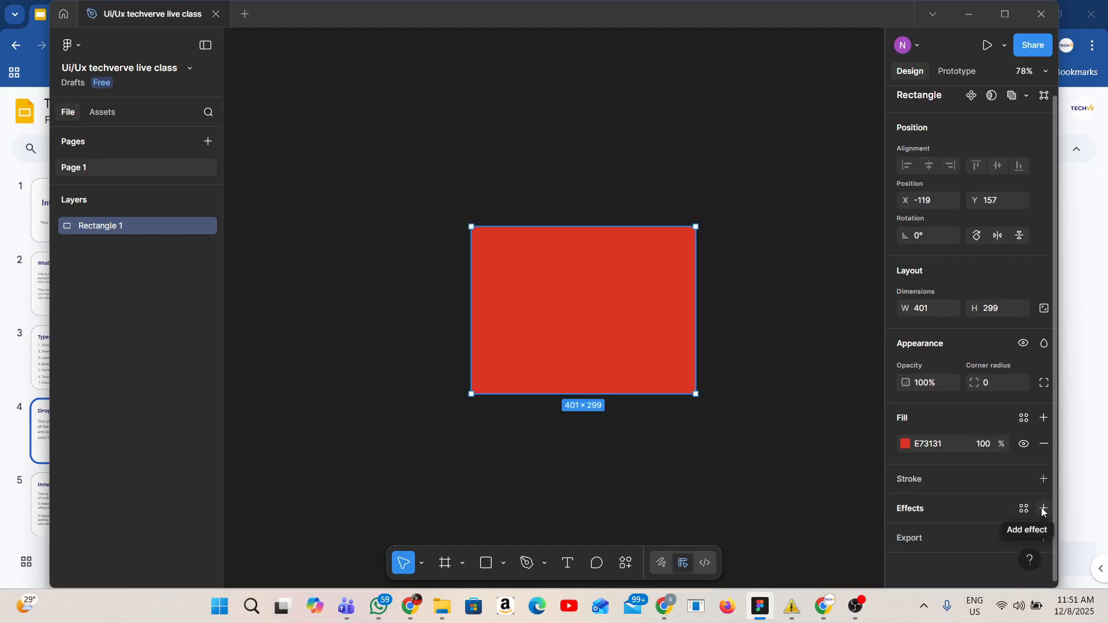
pyautogui.click(1044, 509)
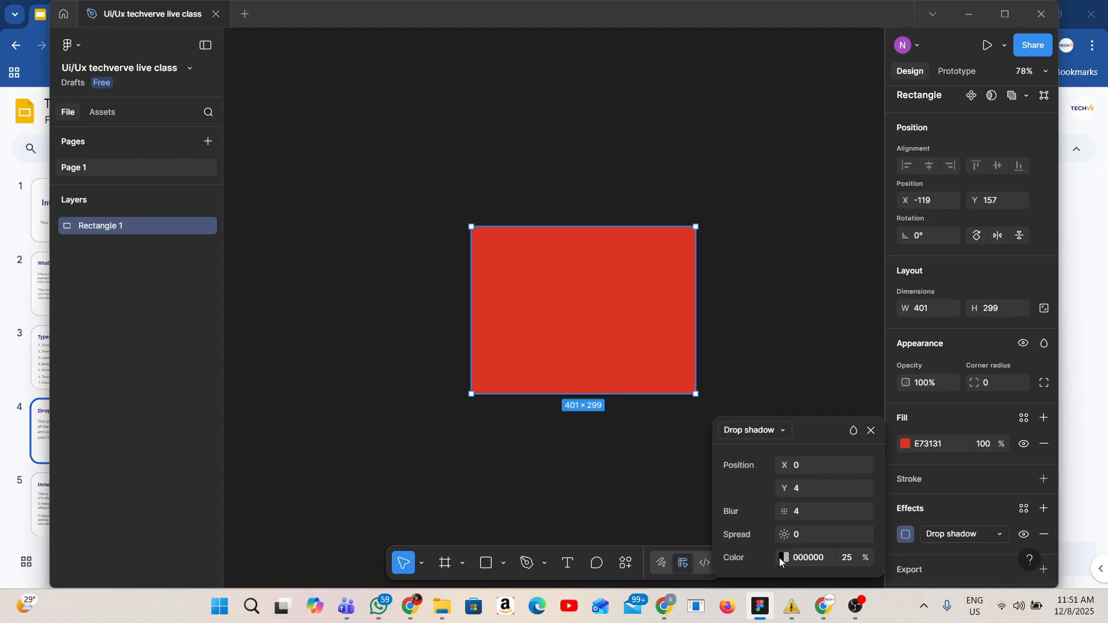
pyautogui.click(848, 558)
pyautogui.press('Return')
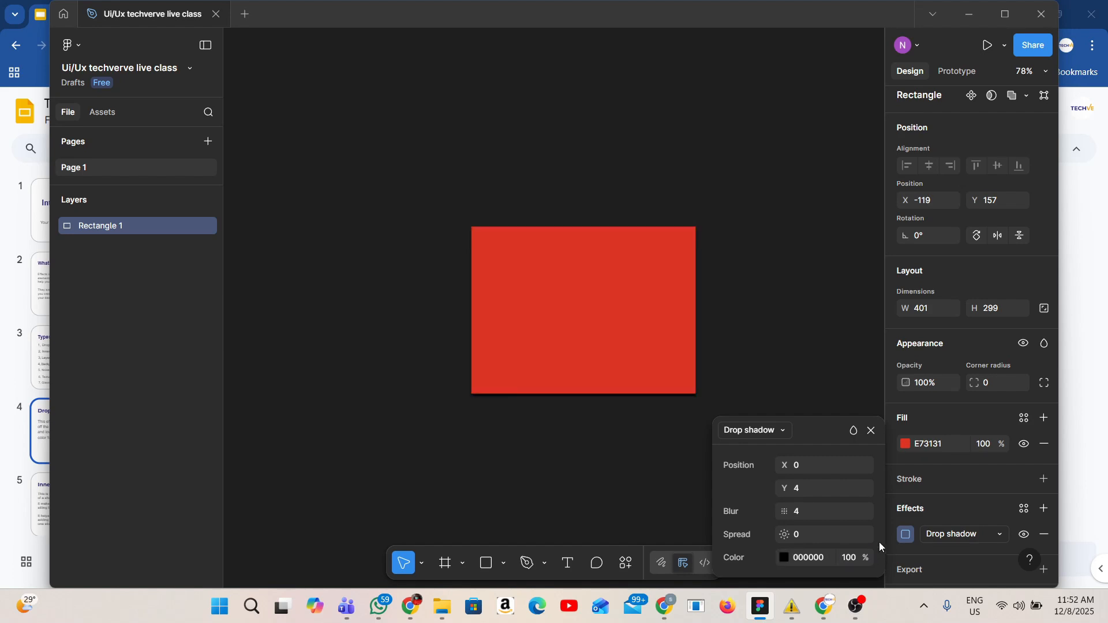
# Set the page background colour to E5E5E5
pyautogui.scroll(3, 655, 390)
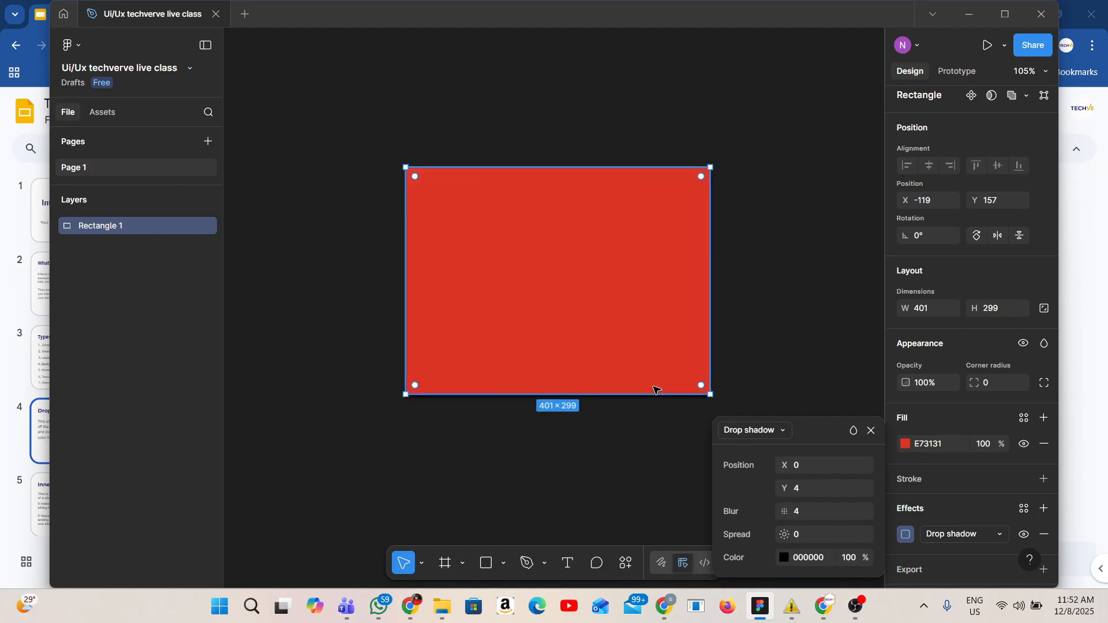
pyautogui.scroll(4, 656, 390)
pyautogui.scroll(-1, 692, 391)
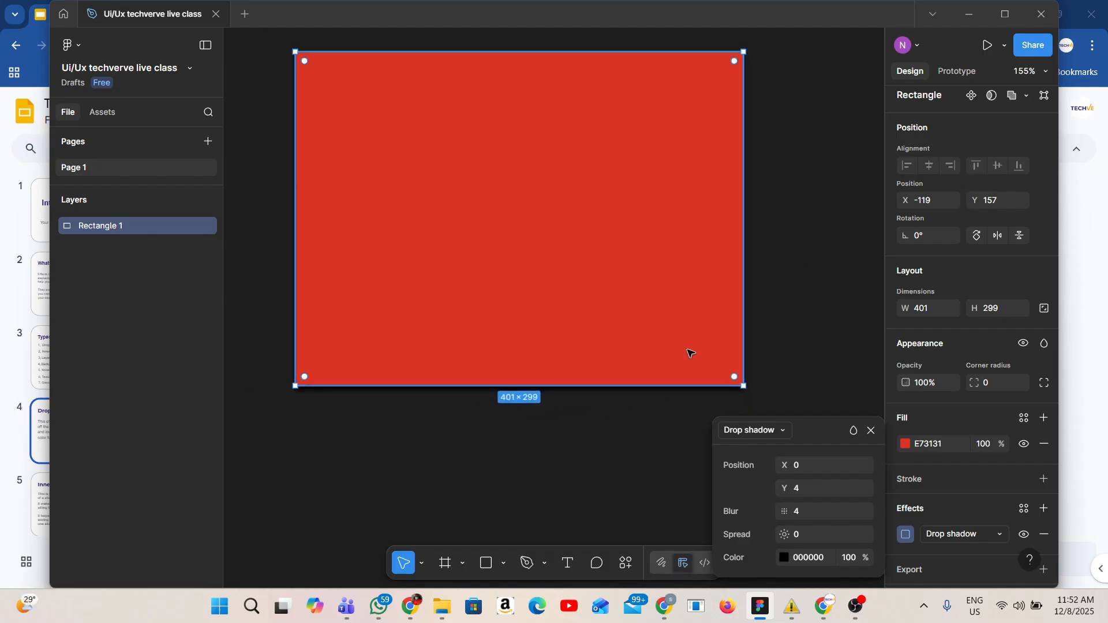
pyautogui.scroll(1, 910, 176)
pyautogui.click(830, 195)
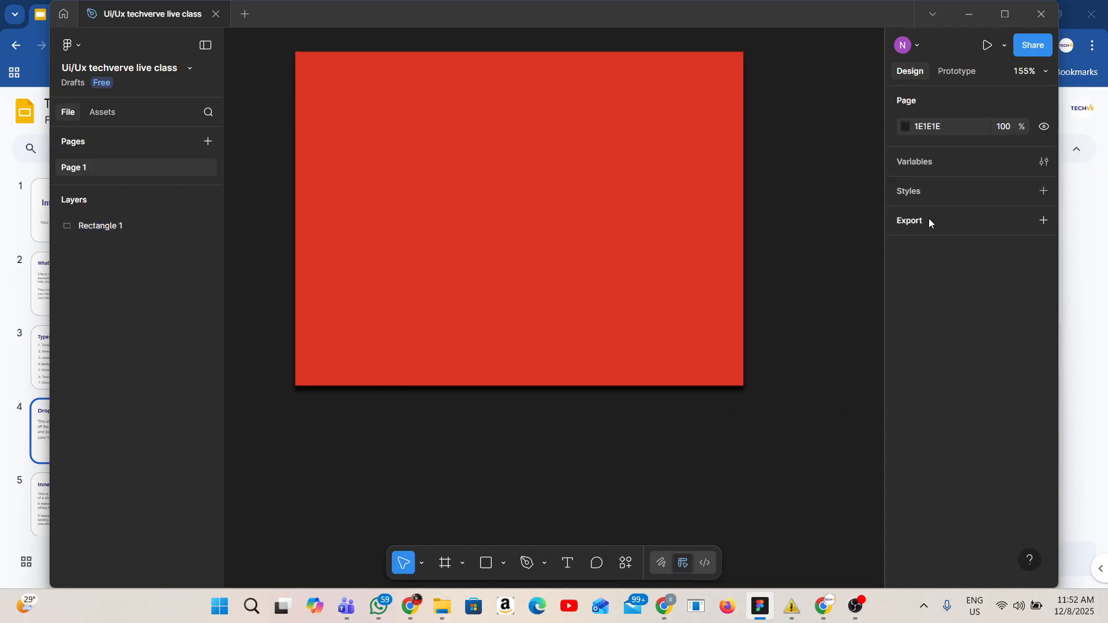
pyautogui.click(927, 129)
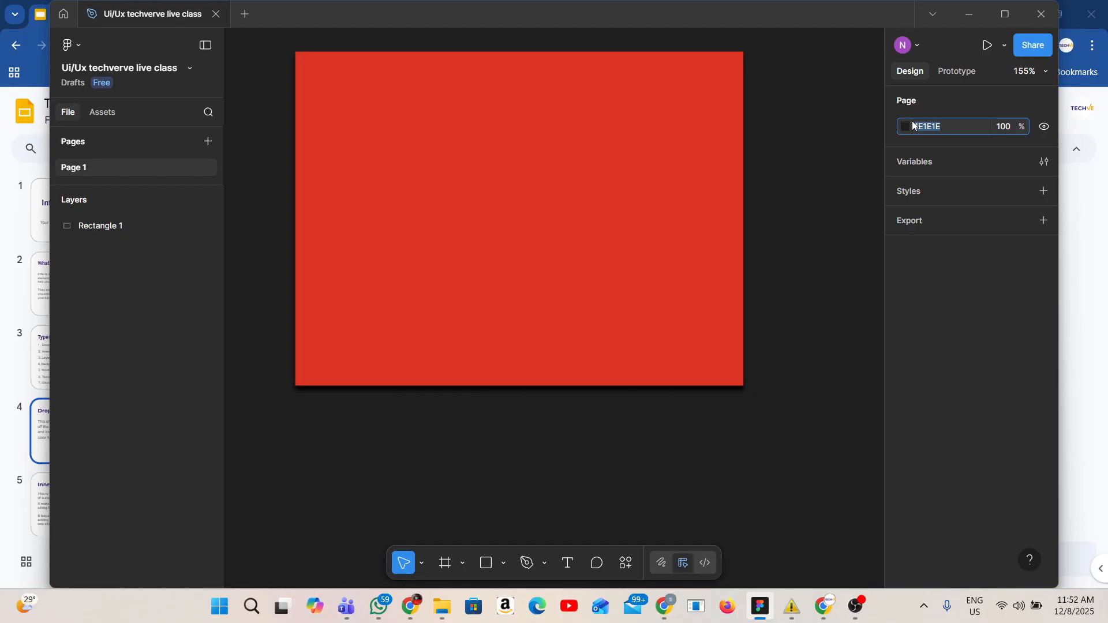
pyautogui.press('BackSpace')
pyautogui.write('e5')
pyautogui.press('Return')
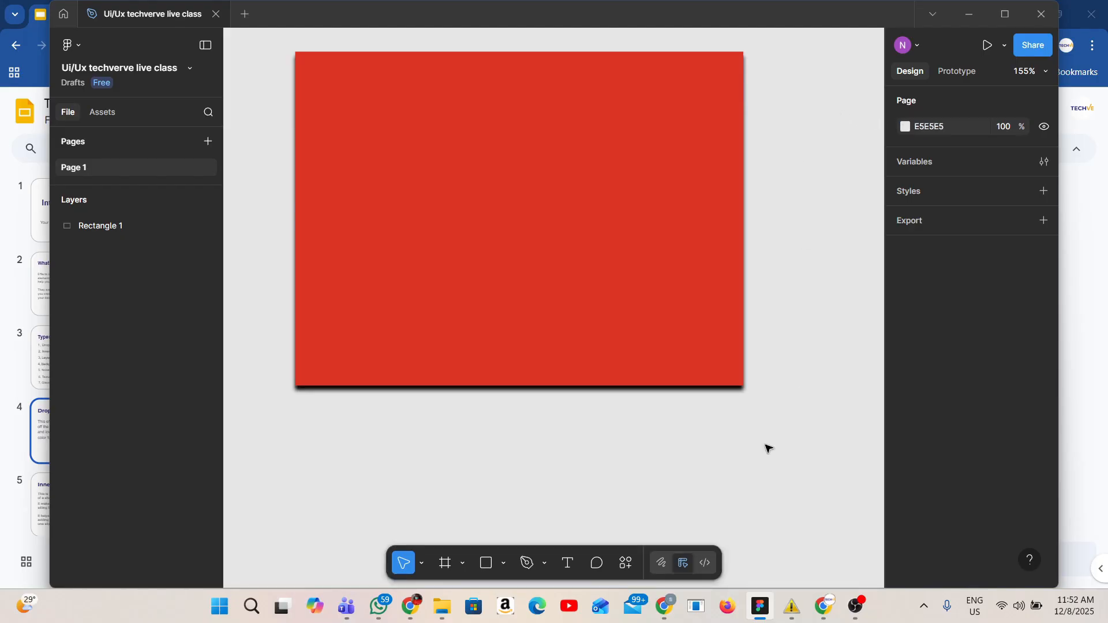
# Open the rectangle's drop shadow settings and set the spread to 27
pyautogui.click(495, 354)
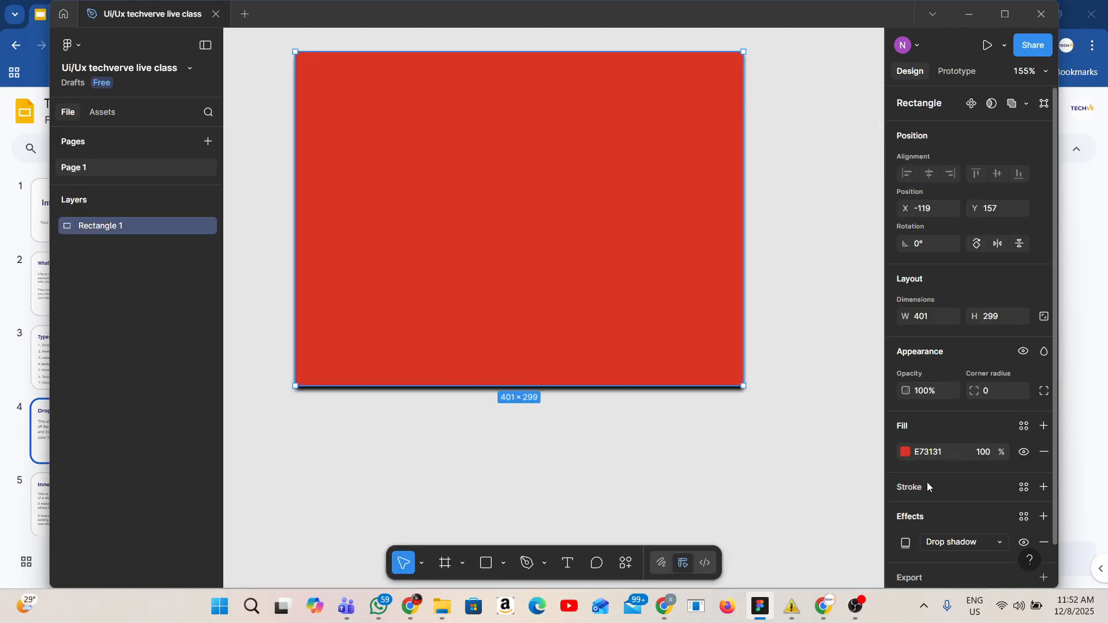
pyautogui.click(909, 546)
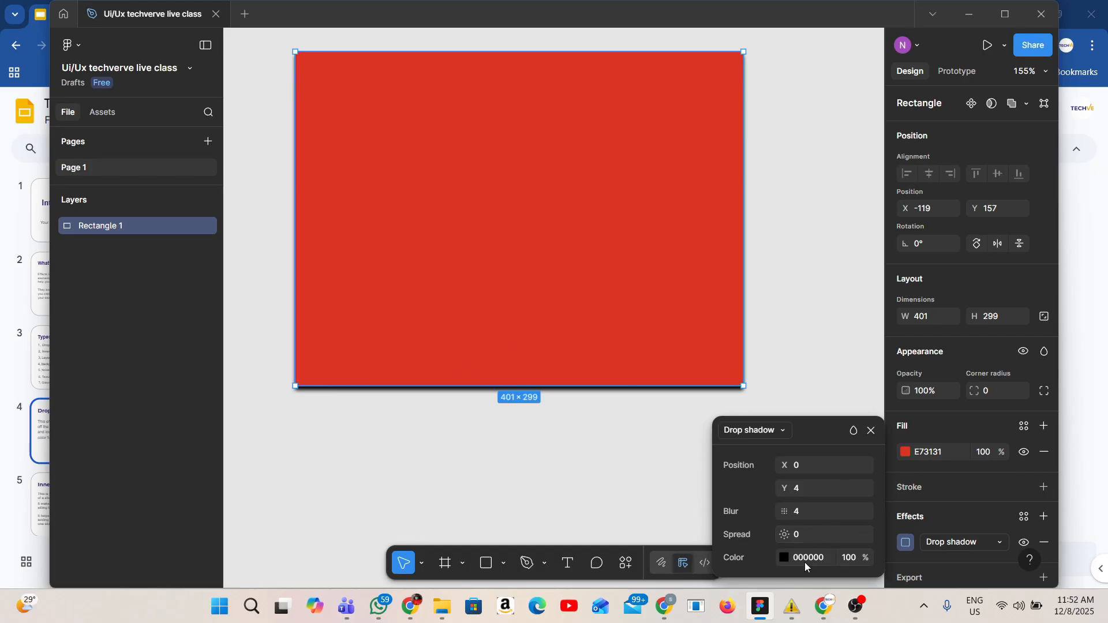
pyautogui.moveTo(779, 535); pyautogui.dragTo(818, 534)
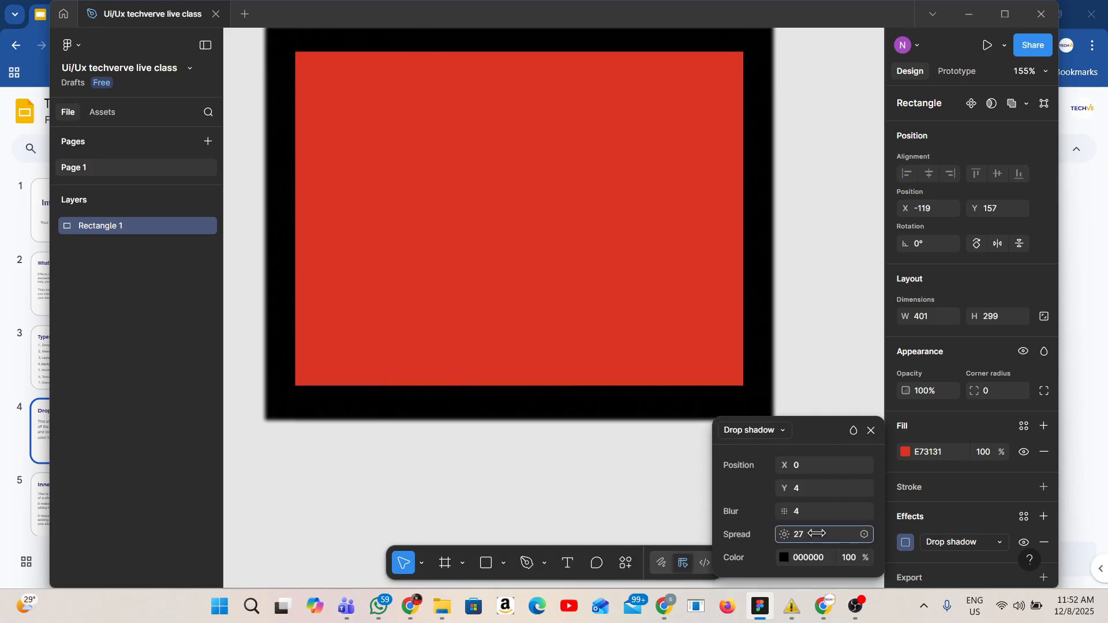
# Increase the drop shadow blur to 131
pyautogui.scroll(-2, 384, 279)
pyautogui.scroll(-4, 385, 280)
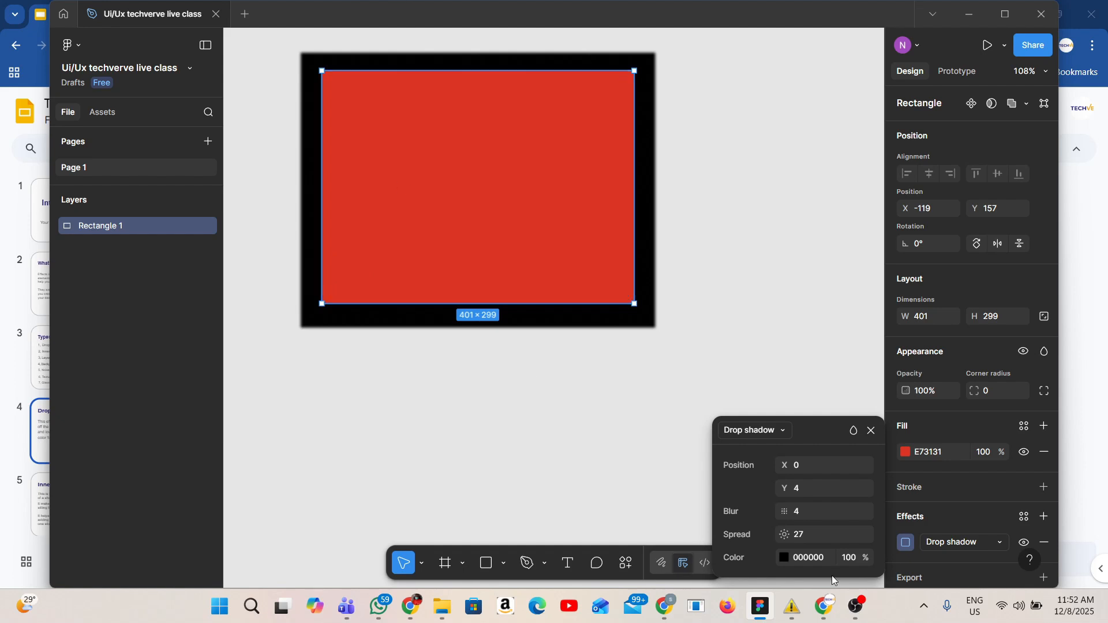
pyautogui.moveTo(785, 511); pyautogui.dragTo(682, 404)
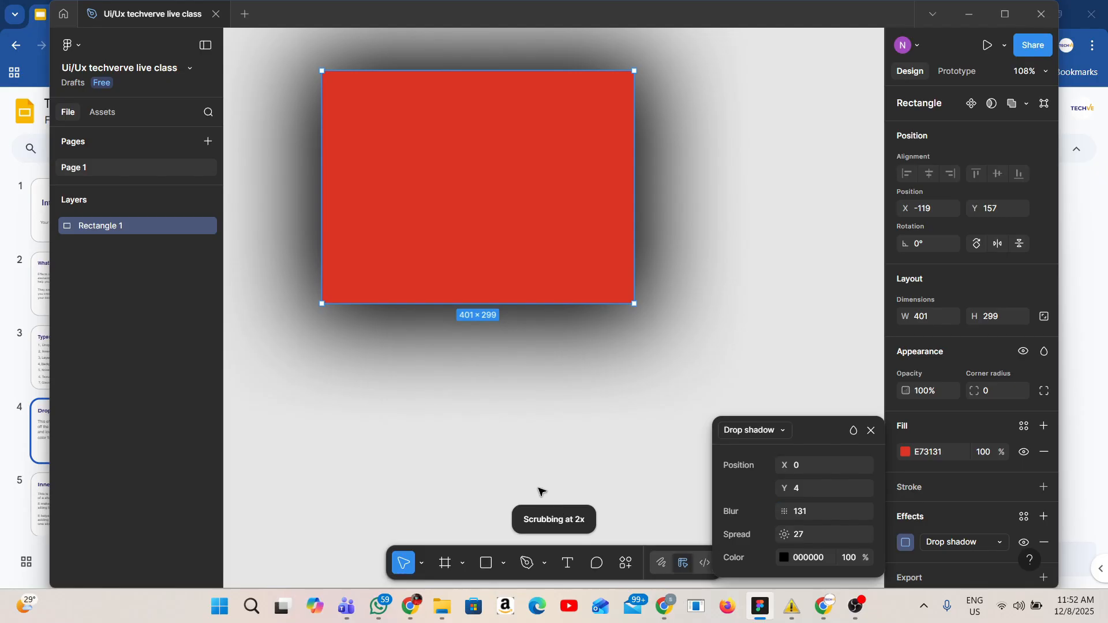
# Lower the shadow colour opacity to 28%
pyautogui.scroll(-2, 529, 490)
pyautogui.scroll(3, 277, 303)
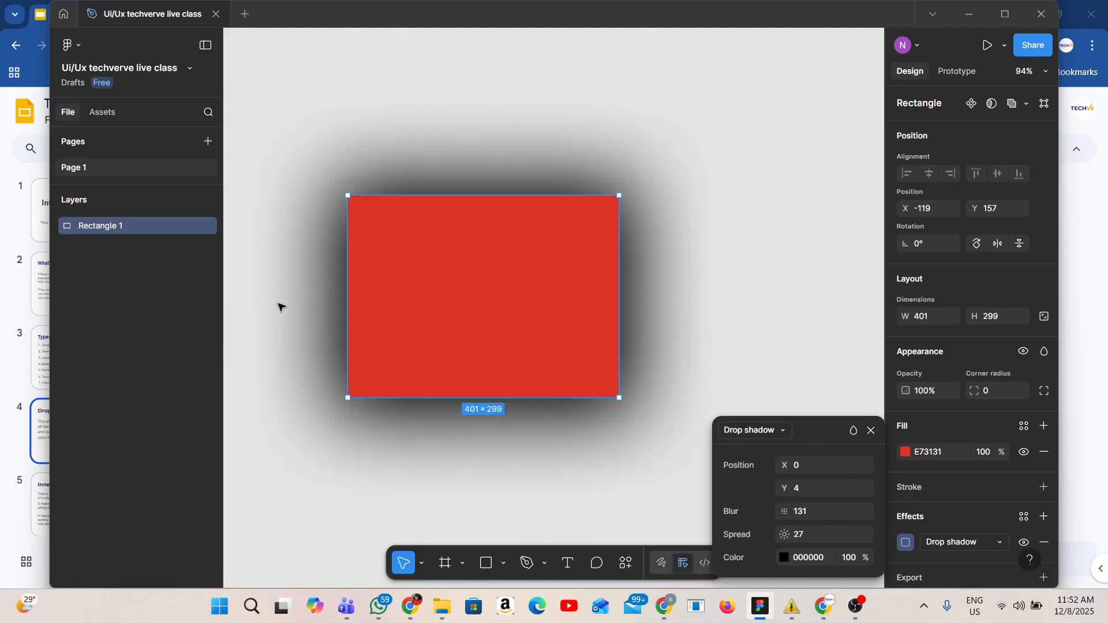
pyautogui.scroll(1, 278, 304)
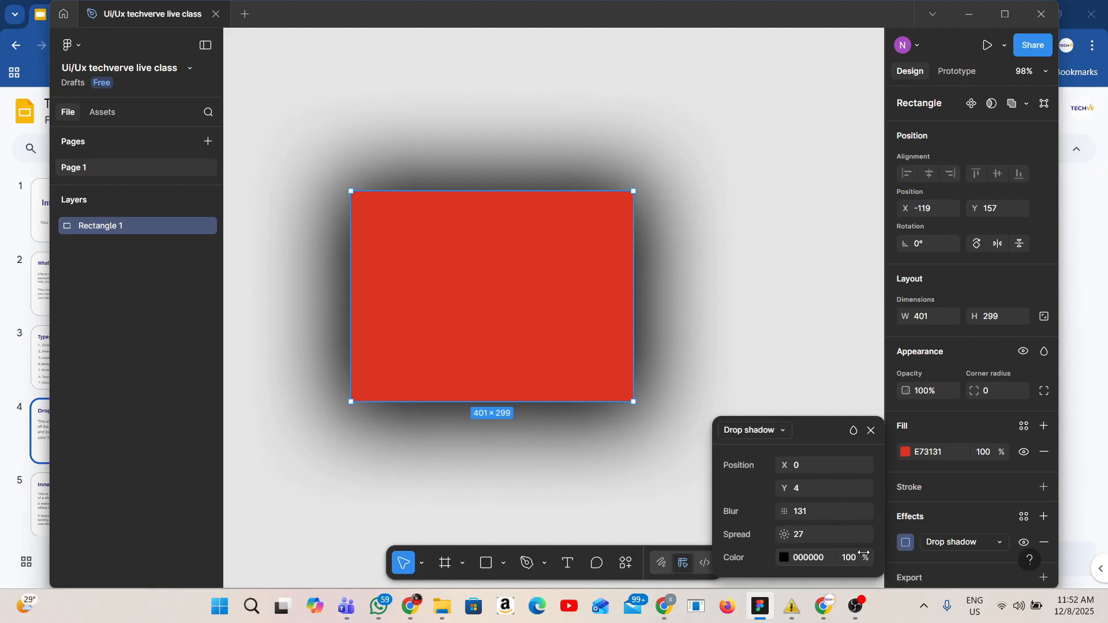
pyautogui.moveTo(864, 554); pyautogui.dragTo(745, 568)
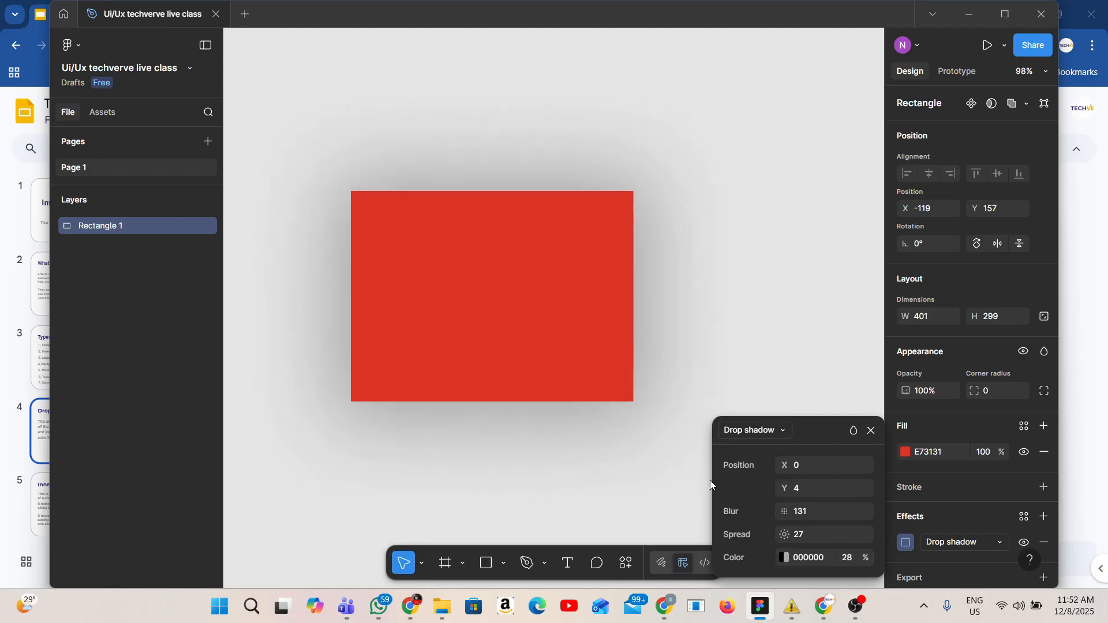
# Duplicate the rectangle, placing the copy to the right of the original
pyautogui.click(447, 456)
pyautogui.click(435, 364)
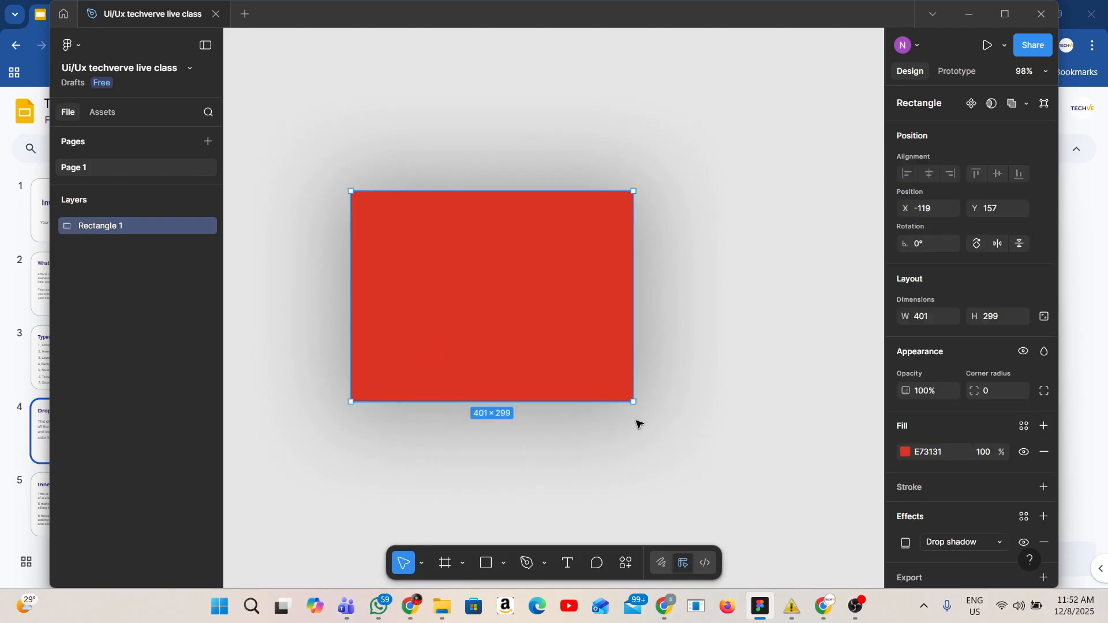
pyautogui.click(737, 505)
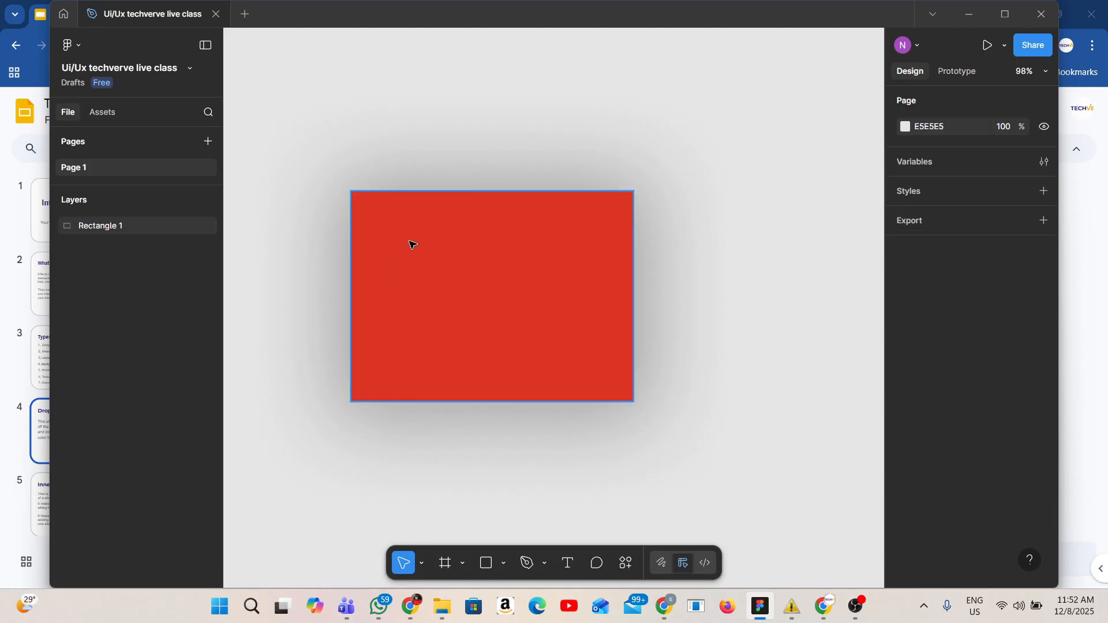
pyautogui.hscroll(3, 428, 253)
pyautogui.click(425, 262)
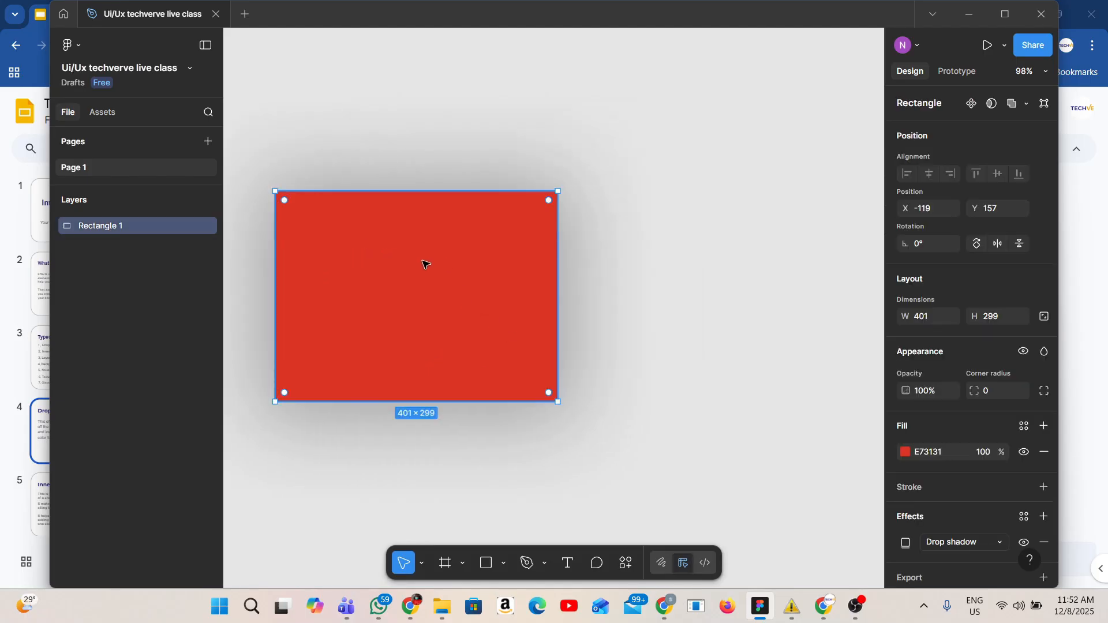
pyautogui.moveTo(426, 262); pyautogui.dragTo(726, 265)
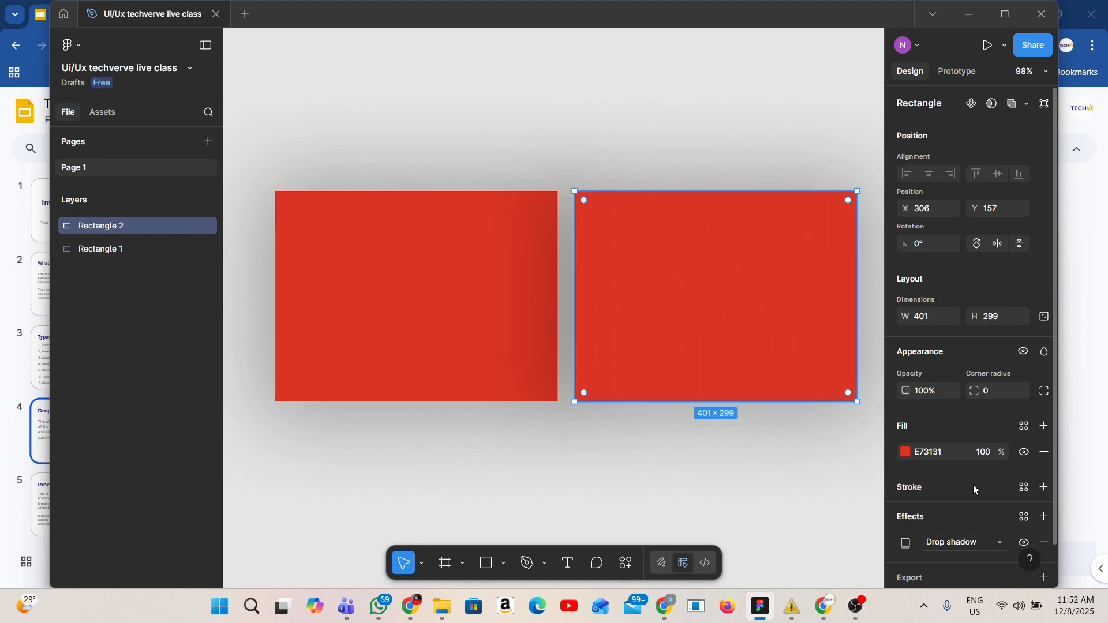
# Hide the drop shadow on the duplicated rectangle
pyautogui.scroll(-1, 973, 485)
pyautogui.click(1024, 503)
pyautogui.click(878, 493)
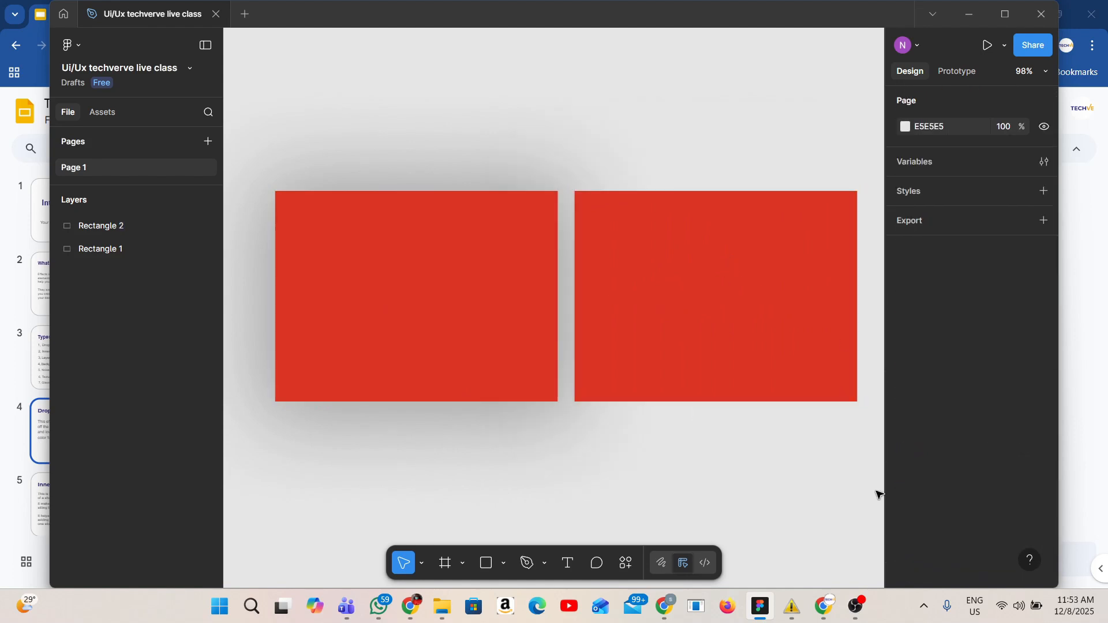
pyautogui.scroll(-1, 522, 404)
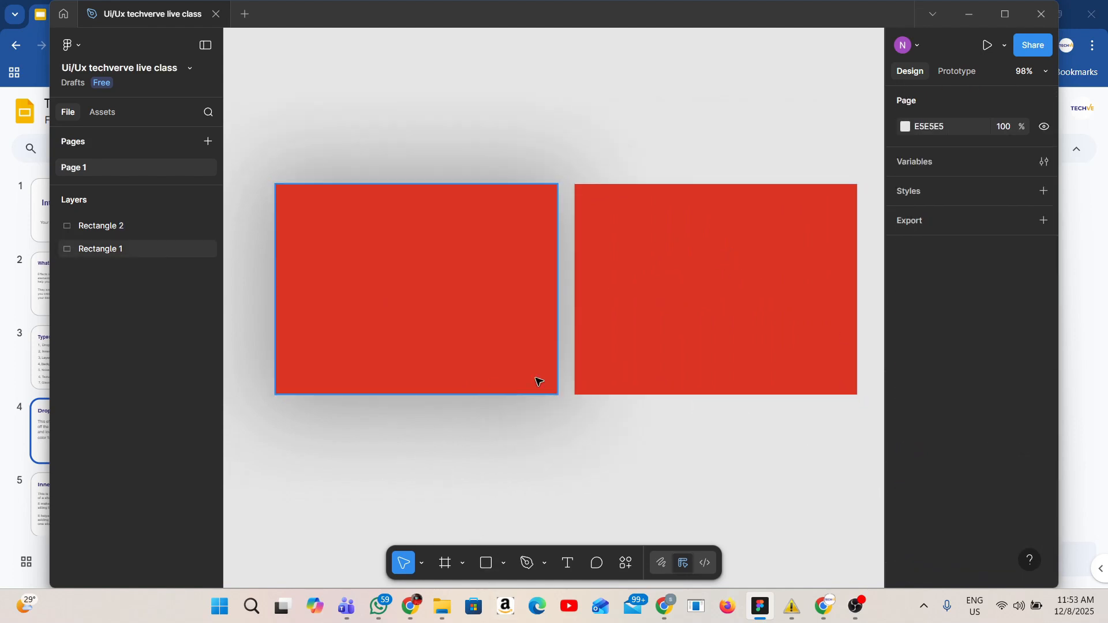
pyautogui.click(722, 349)
pyautogui.doubleClick(710, 324)
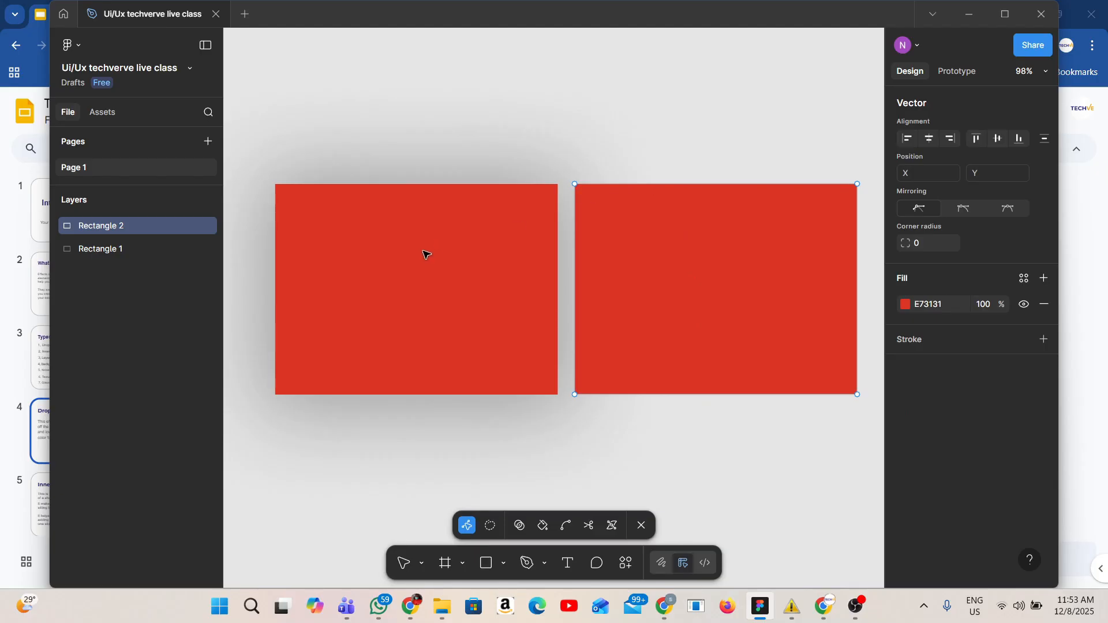
pyautogui.click(641, 525)
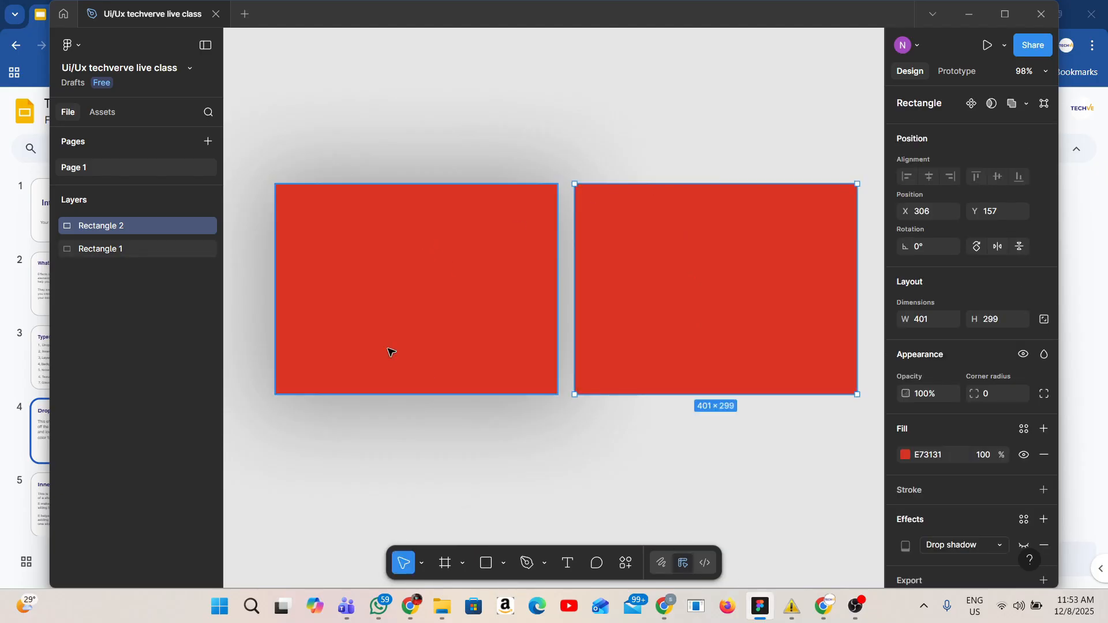
pyautogui.click(710, 483)
# Move the duplicated rectangle upward and remove its drop shadow effect
pyautogui.moveTo(706, 319); pyautogui.dragTo(694, 144)
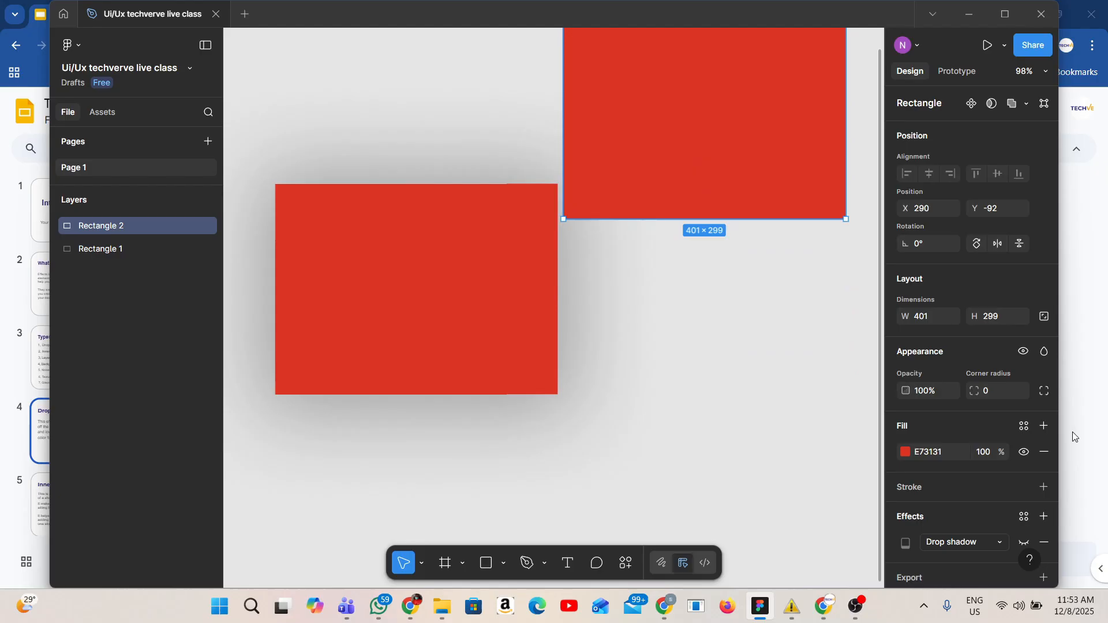
pyautogui.click(1044, 543)
# Arrange the two rectangles in a vertical stack with the duplicate directly above the original
pyautogui.scroll(3, 777, 252)
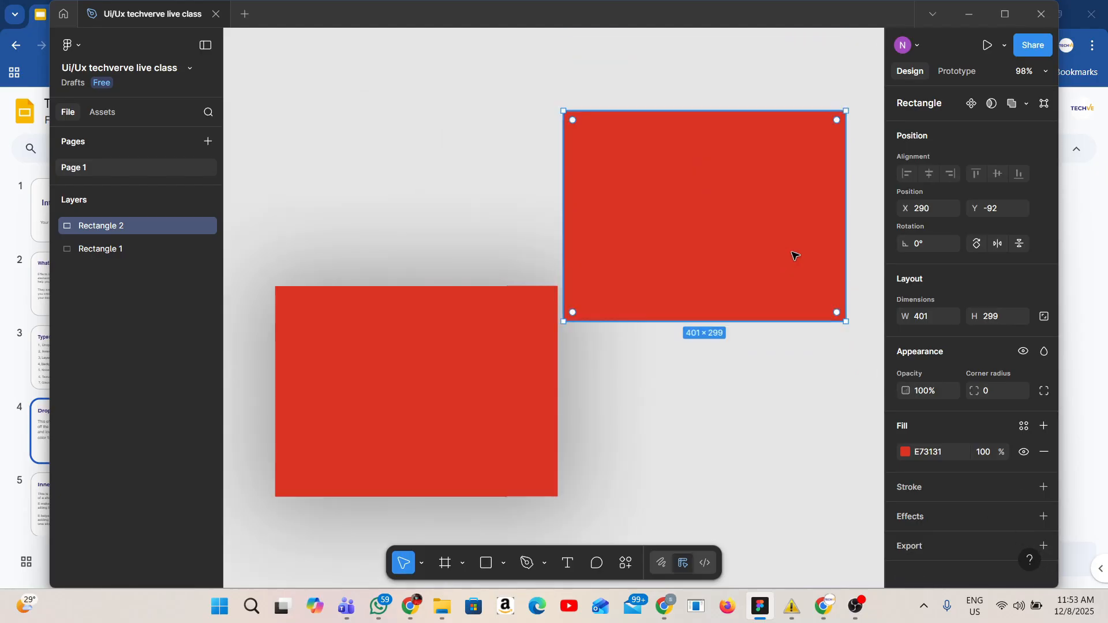
pyautogui.moveTo(795, 256); pyautogui.dragTo(515, 186)
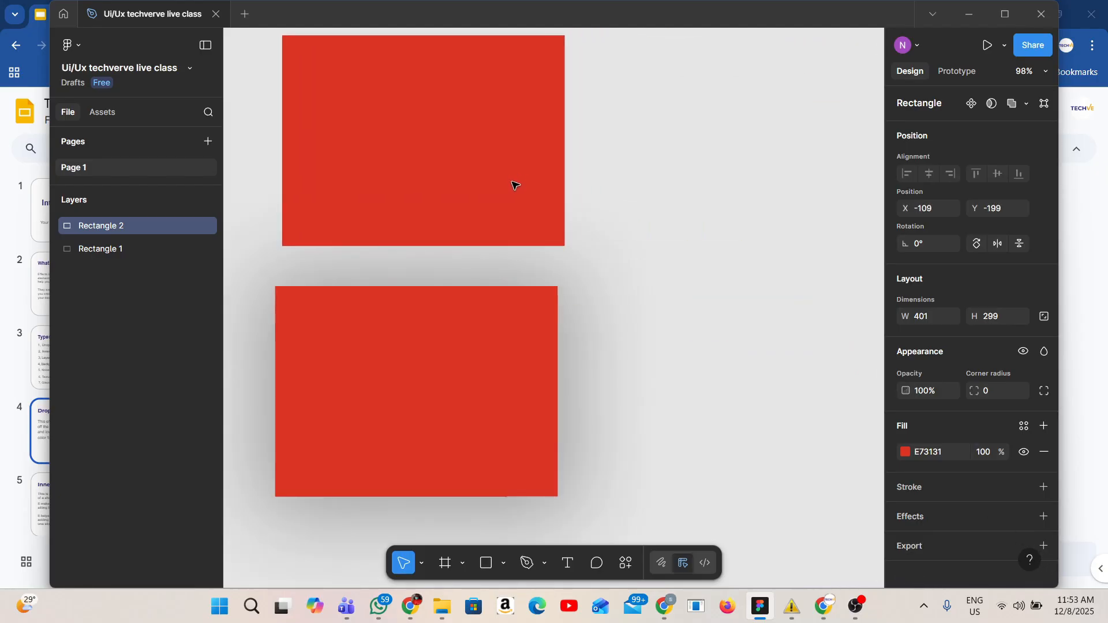
pyautogui.click(482, 401)
pyautogui.moveTo(478, 398); pyautogui.dragTo(715, 460)
pyautogui.scroll(1, 710, 431)
pyautogui.click(414, 173)
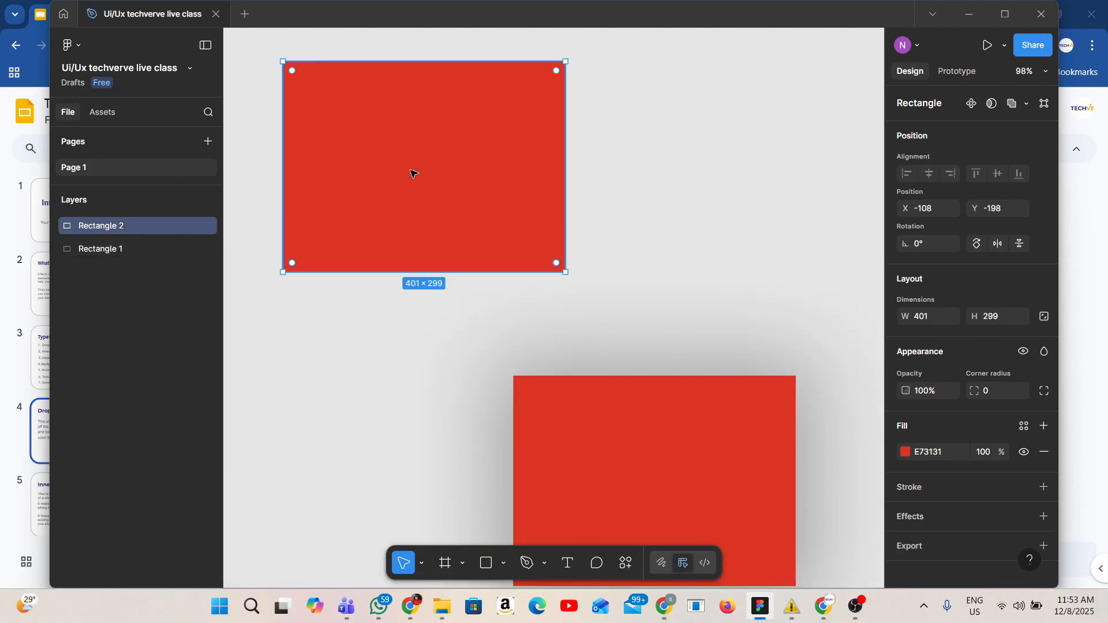
pyautogui.moveTo(413, 173); pyautogui.dragTo(640, 251)
pyautogui.click(378, 168)
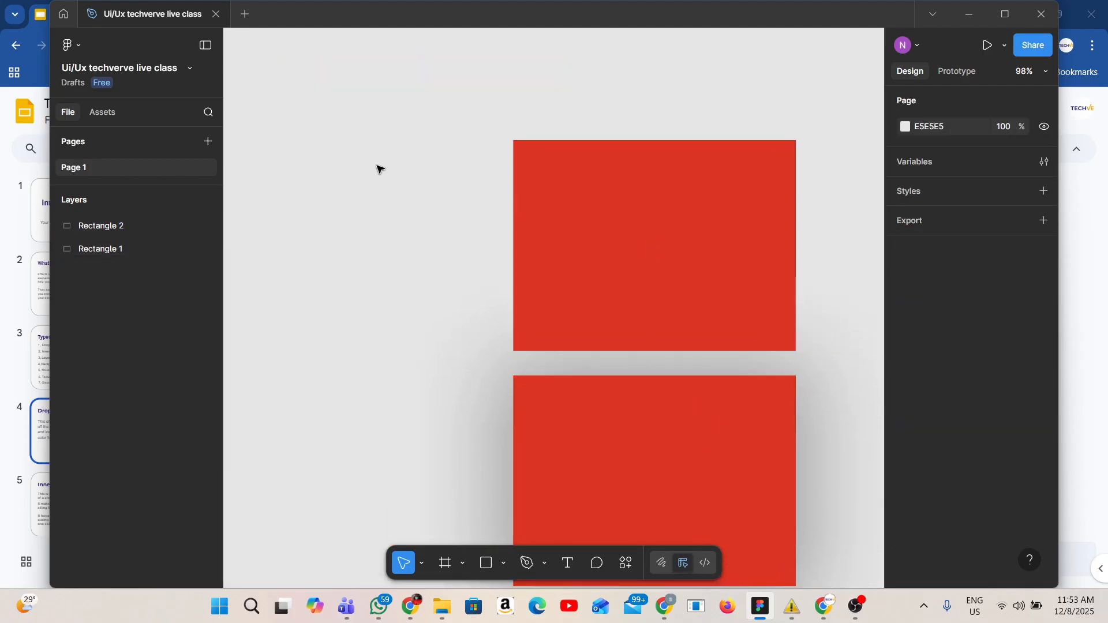
# Set the original rectangle's shadow colour opacity to 1%
pyautogui.scroll(-1, 375, 170)
pyautogui.hscroll(5, 372, 175)
pyautogui.click(386, 198)
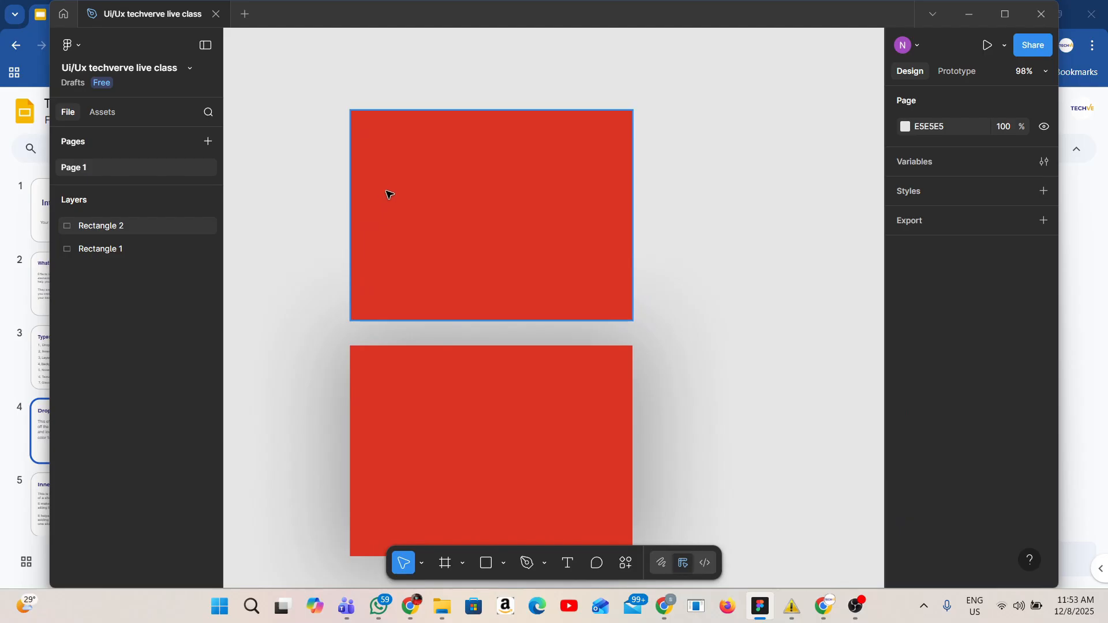
pyautogui.scroll(-2, 388, 196)
pyautogui.scroll(1, 273, 246)
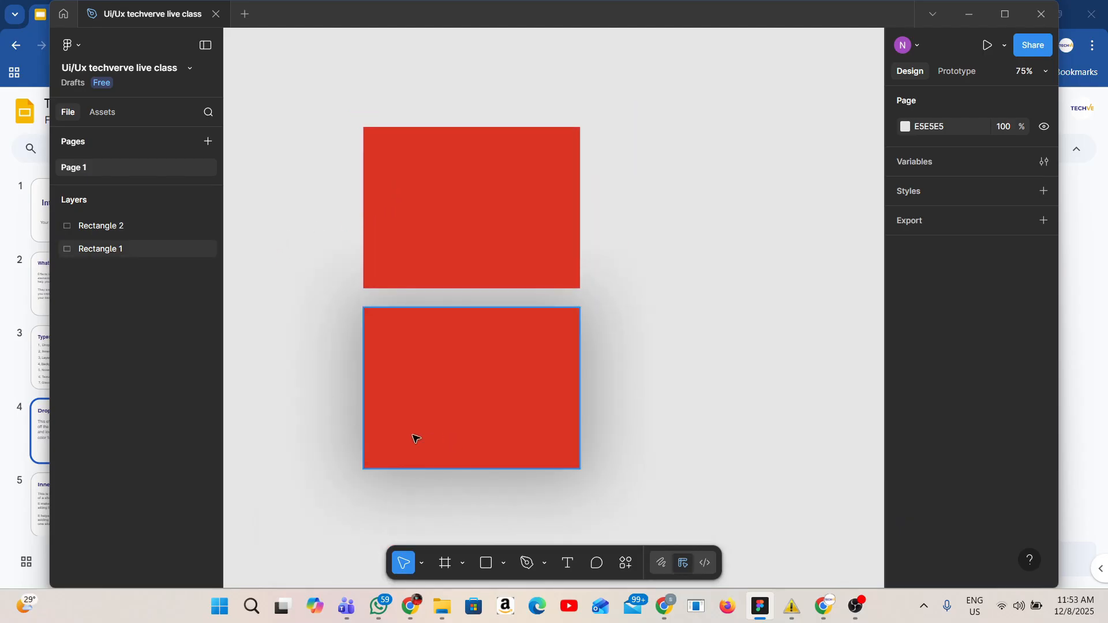
pyautogui.hscroll(-3, 324, 403)
pyautogui.scroll(-1, 347, 399)
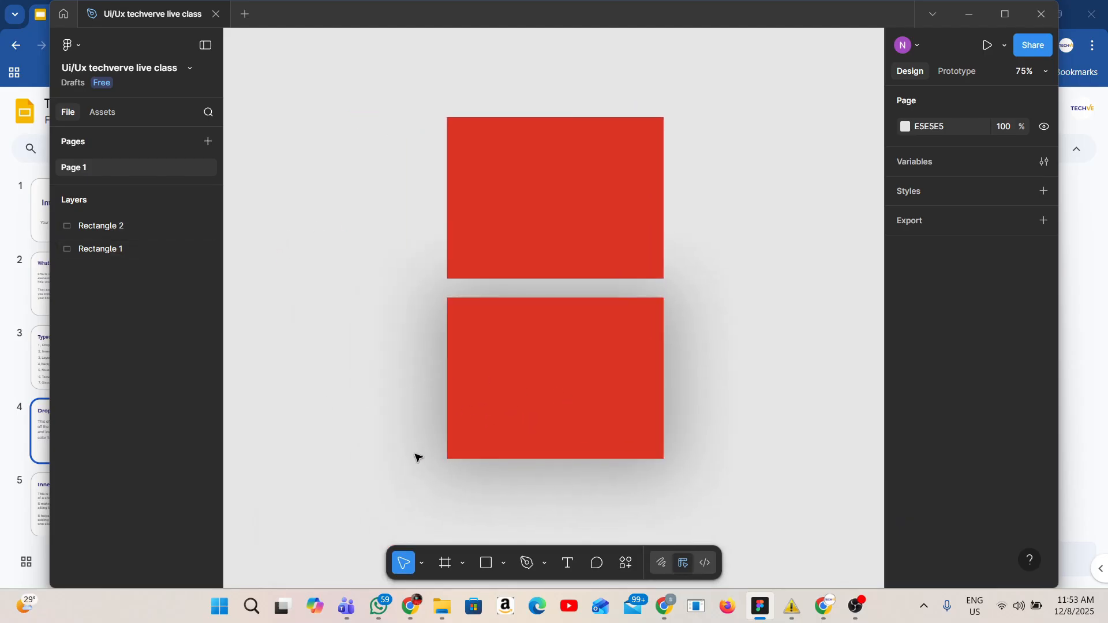
pyautogui.click(559, 388)
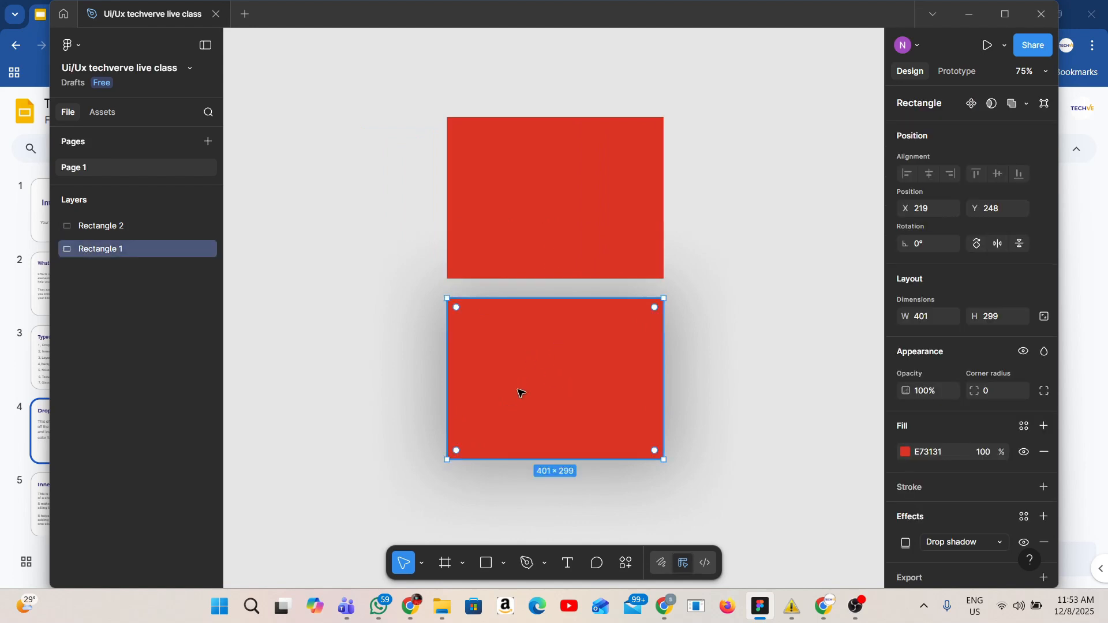
pyautogui.click(905, 542)
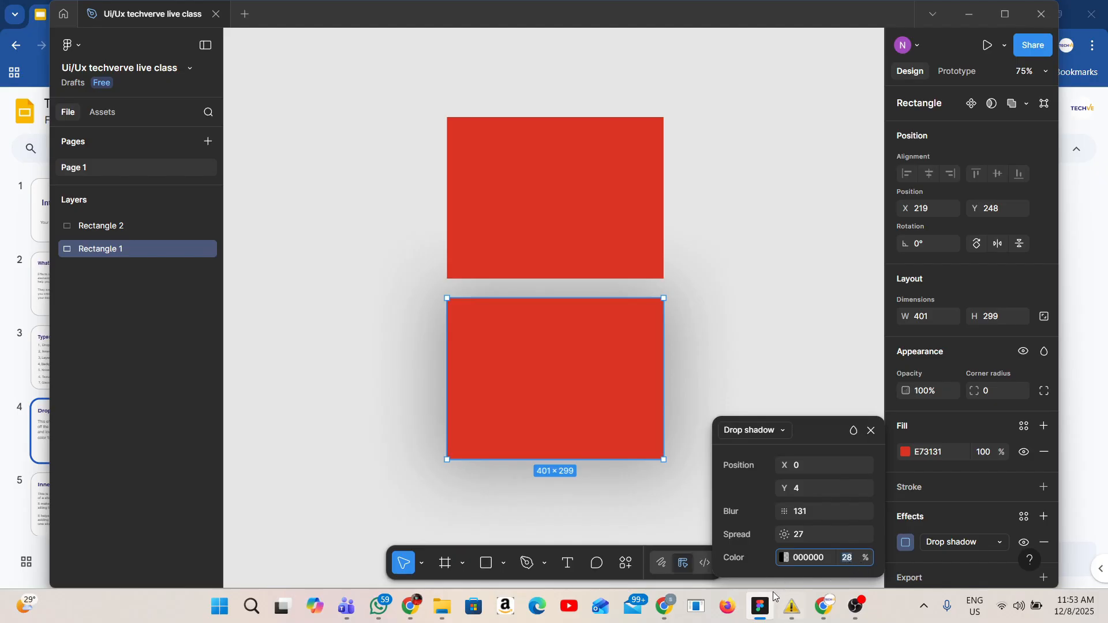
pyautogui.write('1')
pyautogui.moveTo(761, 601)
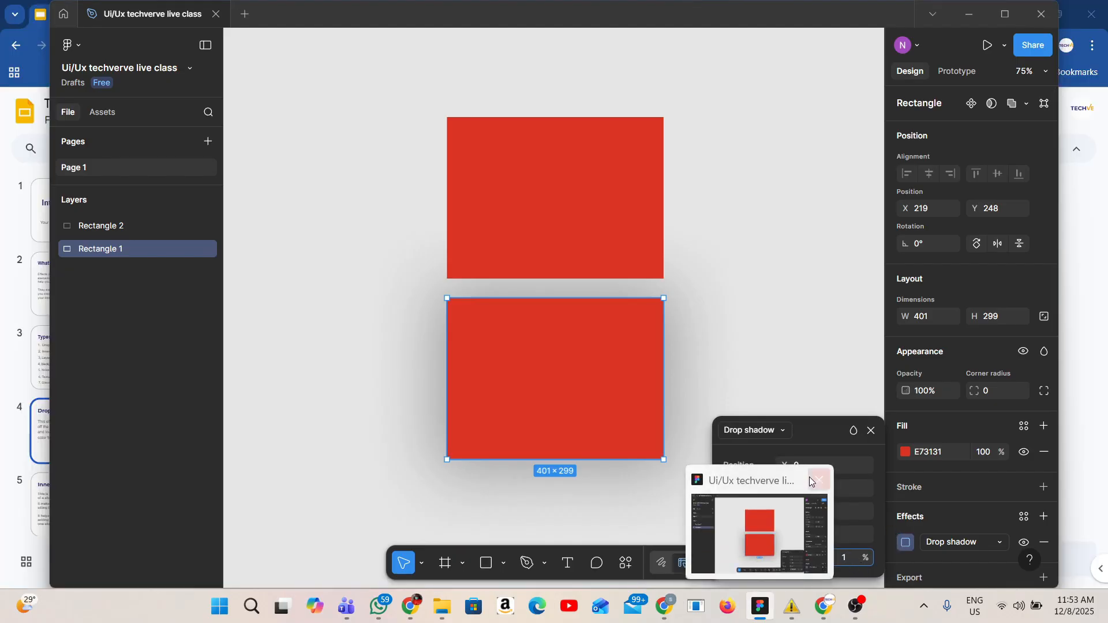
# Set the drop shadow colour opacity on the lower rectangle to 10%
pyautogui.click(815, 426)
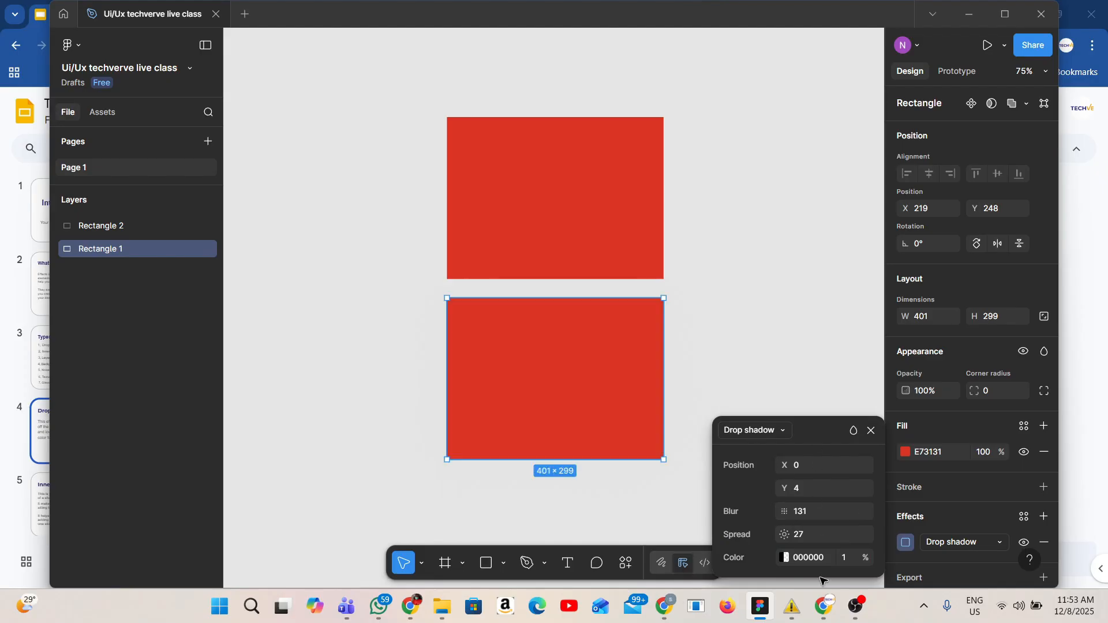
pyautogui.press('0')
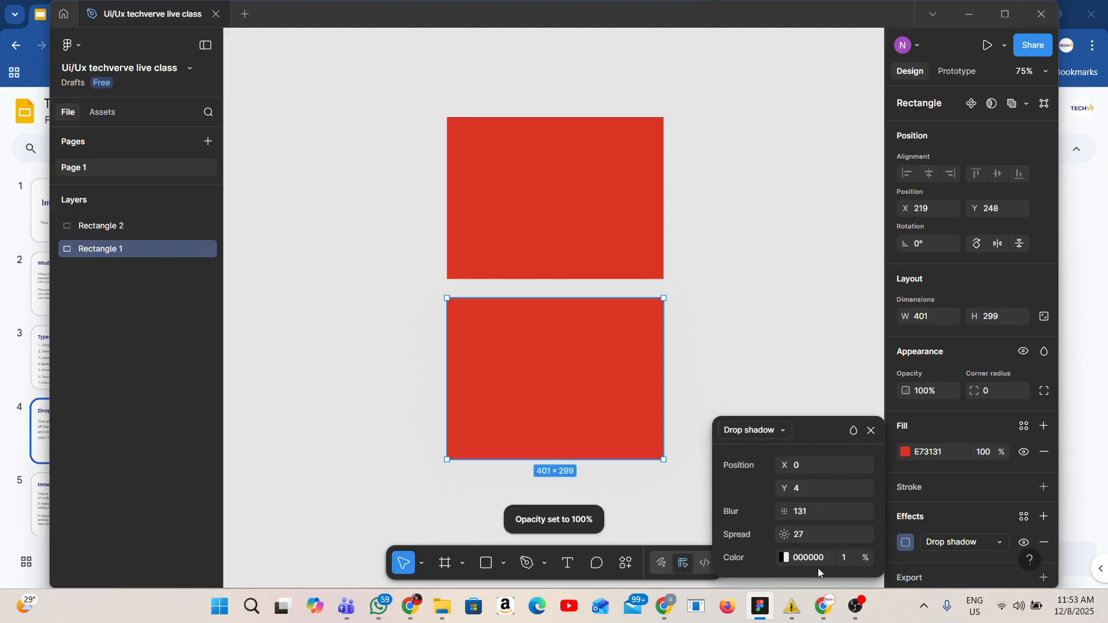
pyautogui.click(855, 556)
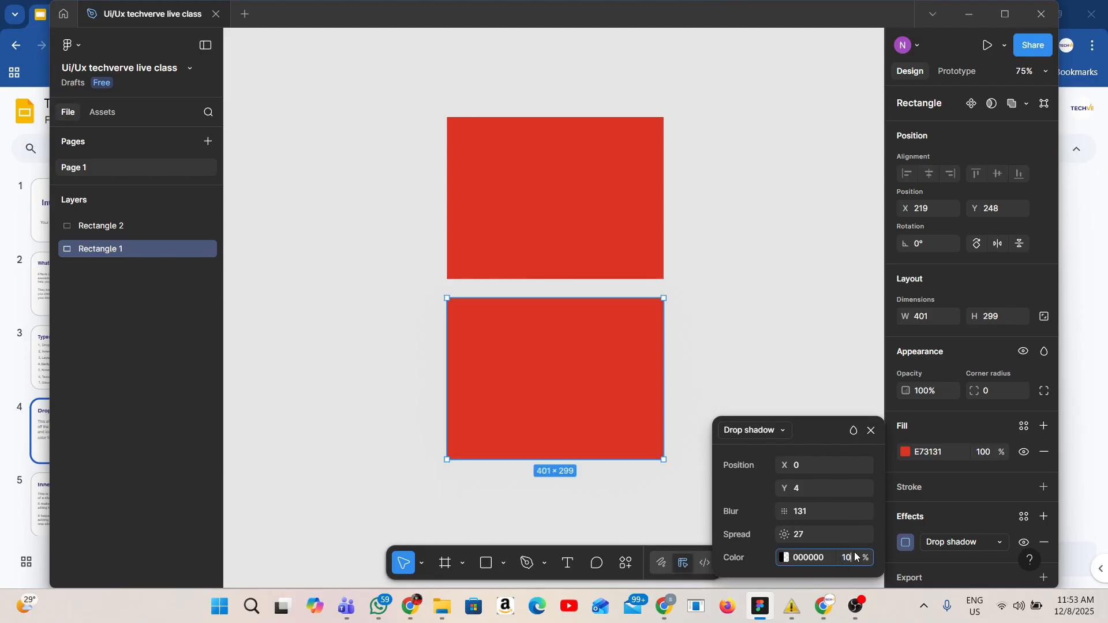
pyautogui.write('0')
pyautogui.press('Return')
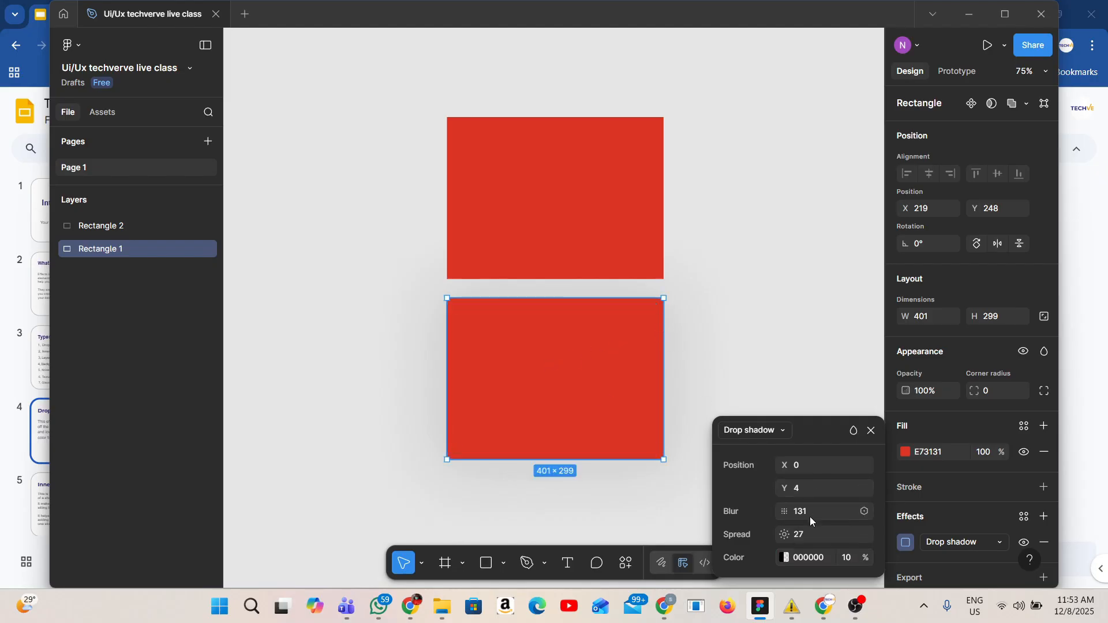
# Reduce the shadow spread to 7 and raise its Y offset to 83
pyautogui.moveTo(791, 532); pyautogui.dragTo(763, 537)
pyautogui.moveTo(787, 488); pyautogui.dragTo(903, 485)
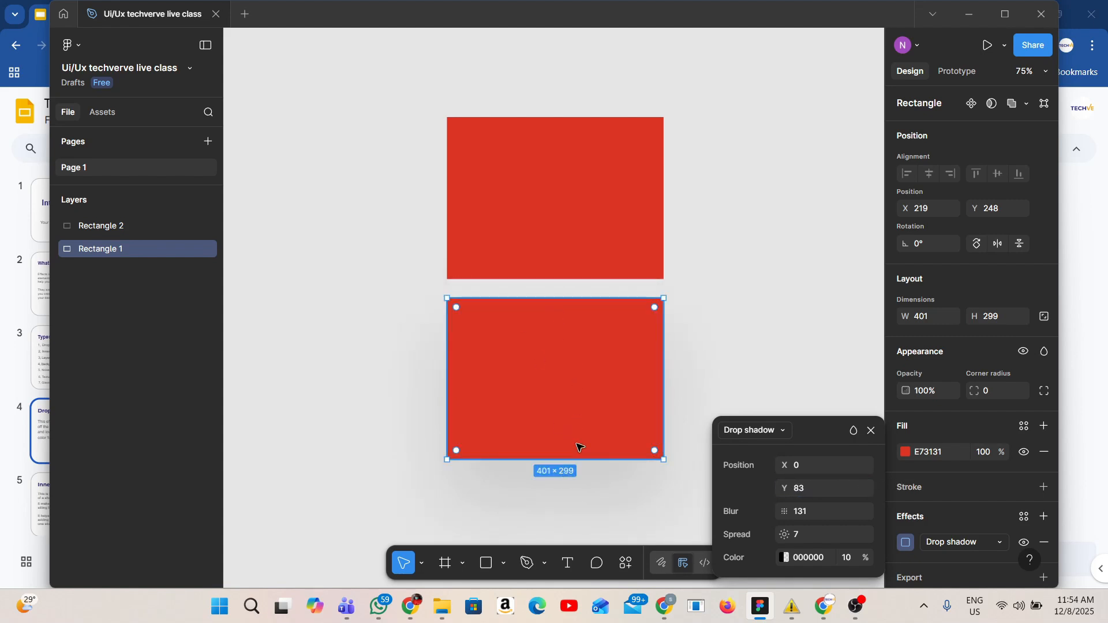
# Stretch the lower rectangle's bottom edge to a height of about 310
pyautogui.moveTo(579, 460); pyautogui.dragTo(598, 475)
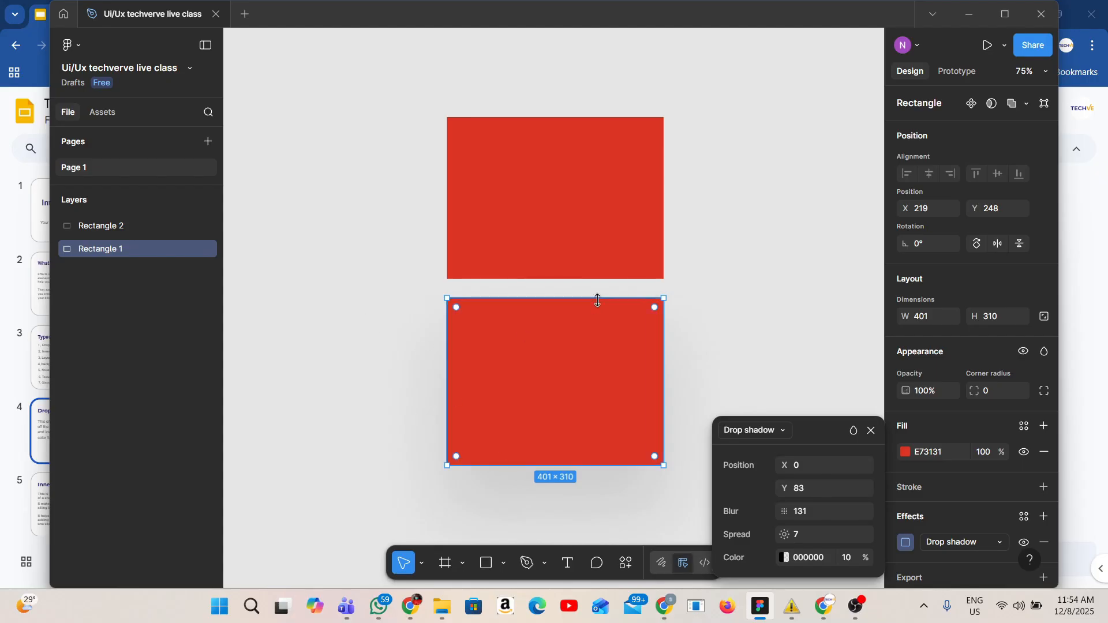
pyautogui.click(795, 361)
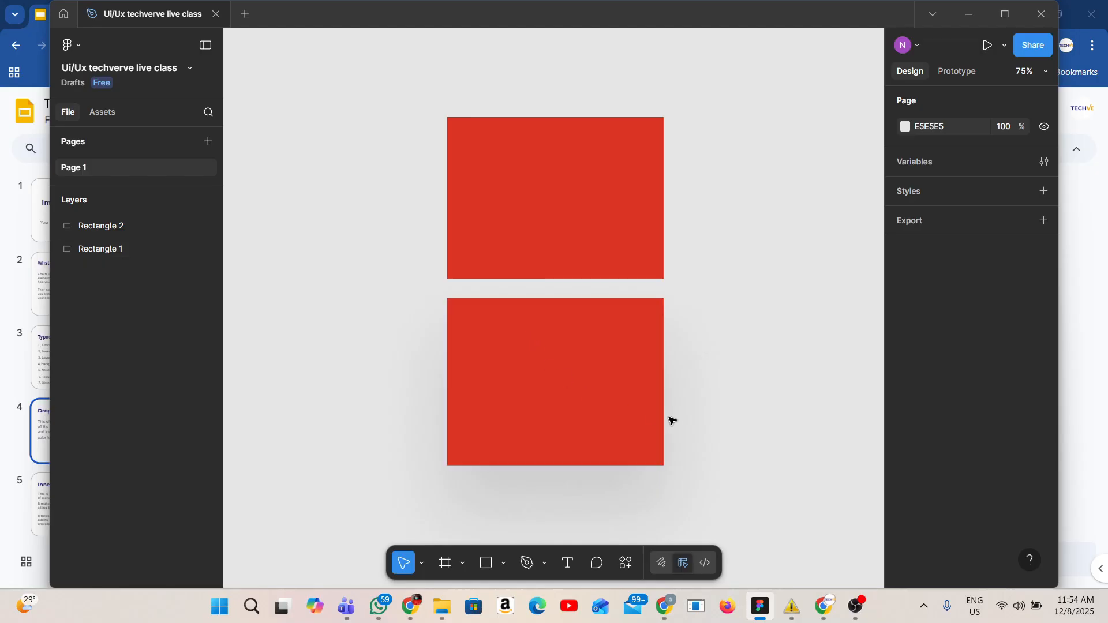
# Add a second effect to the lower rectangle
pyautogui.click(612, 384)
pyautogui.scroll(-1, 1047, 500)
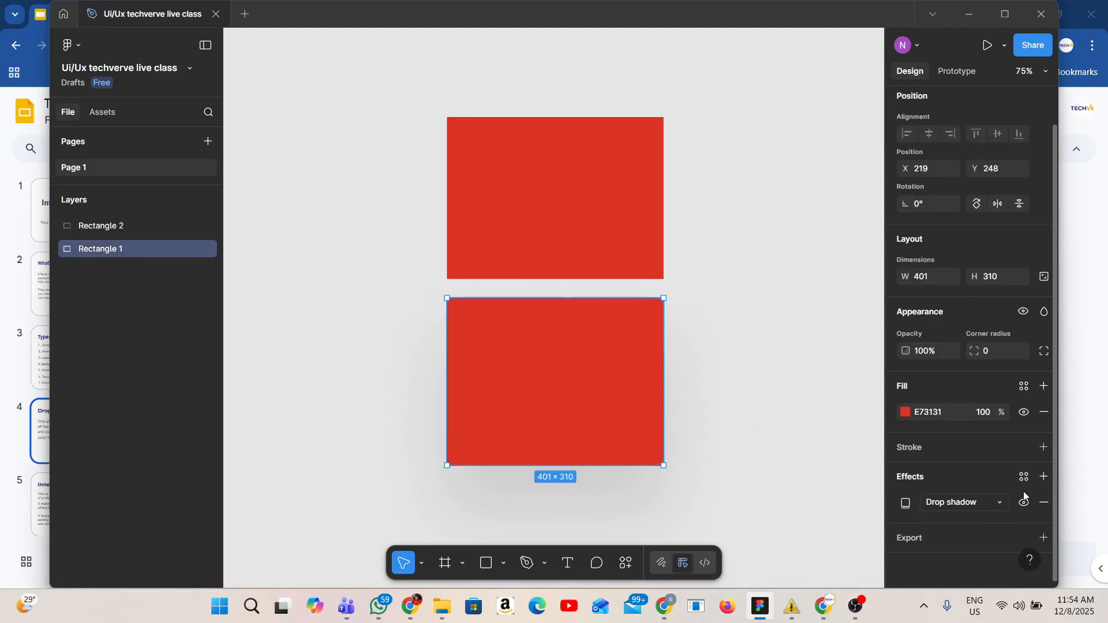
pyautogui.click(1046, 476)
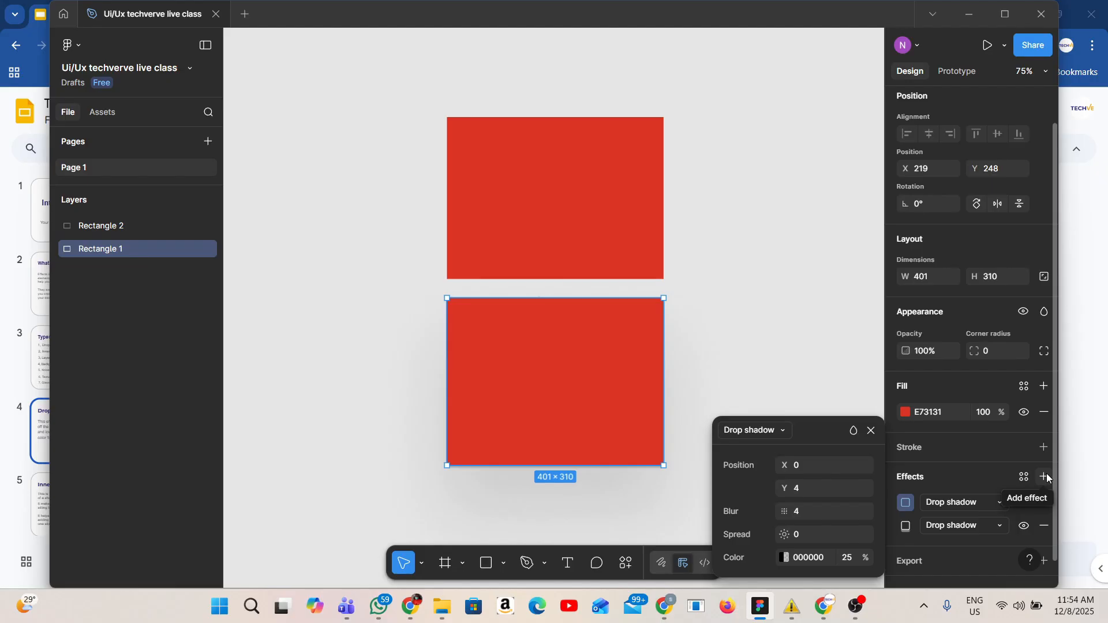
# Switch the new effect's type through Layer blur, Background blur and Noise, ending on Texture, and close its settings
pyautogui.click(779, 429)
pyautogui.click(753, 447)
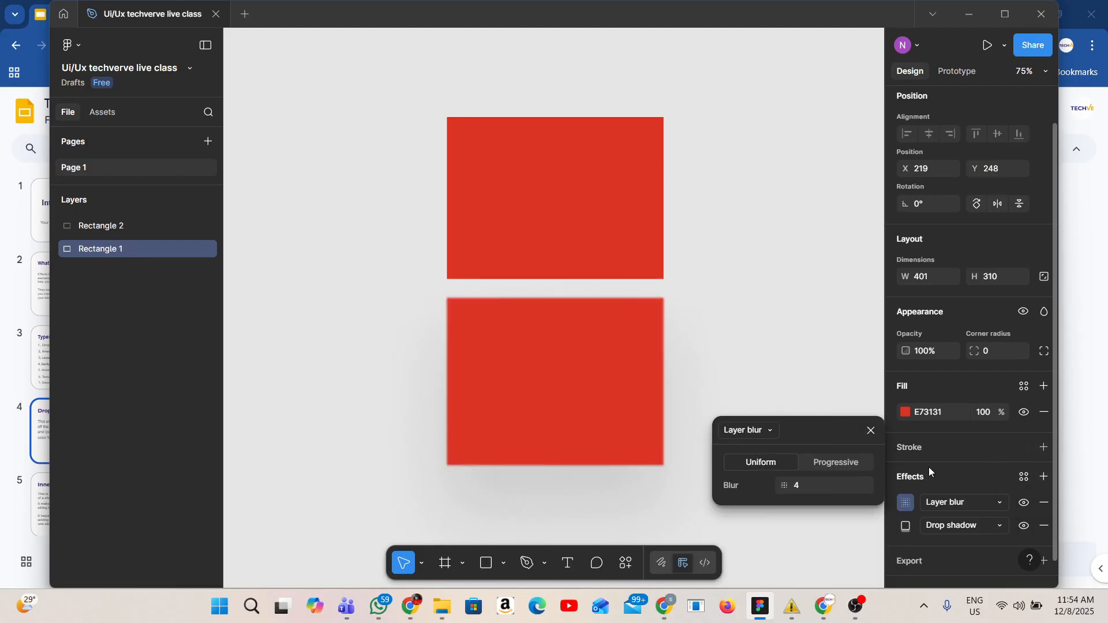
pyautogui.click(775, 431)
pyautogui.click(760, 449)
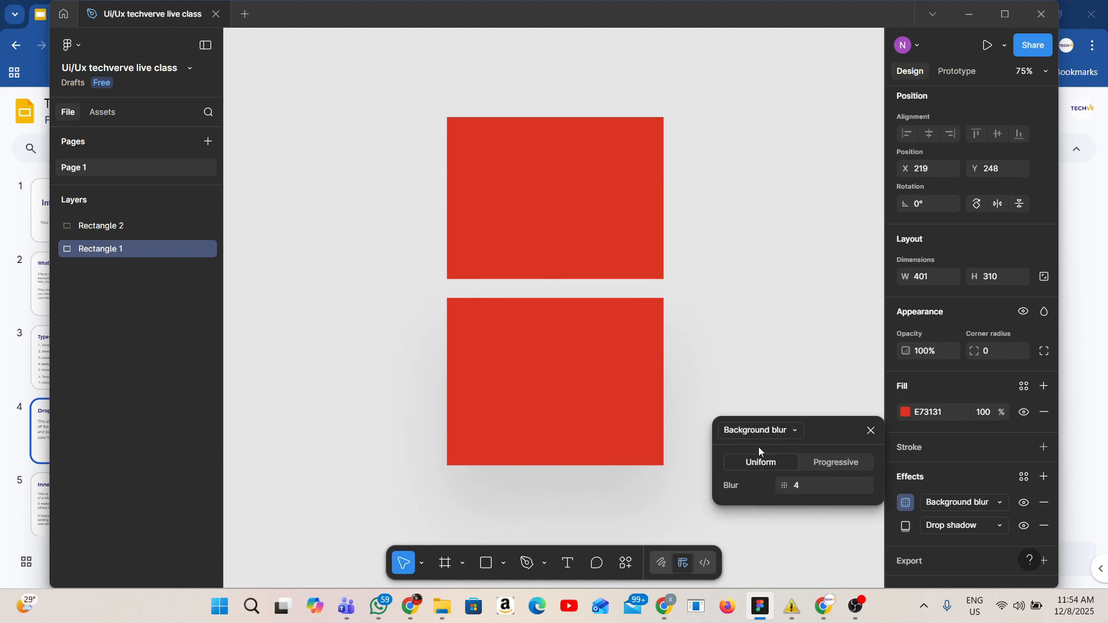
pyautogui.click(786, 432)
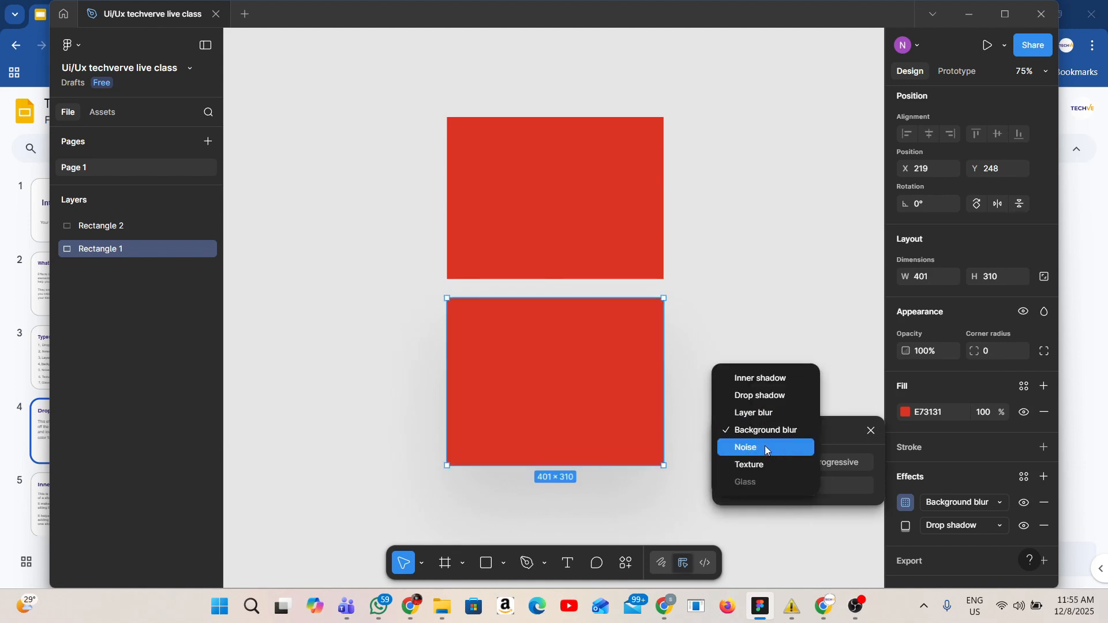
pyautogui.click(766, 448)
pyautogui.click(757, 432)
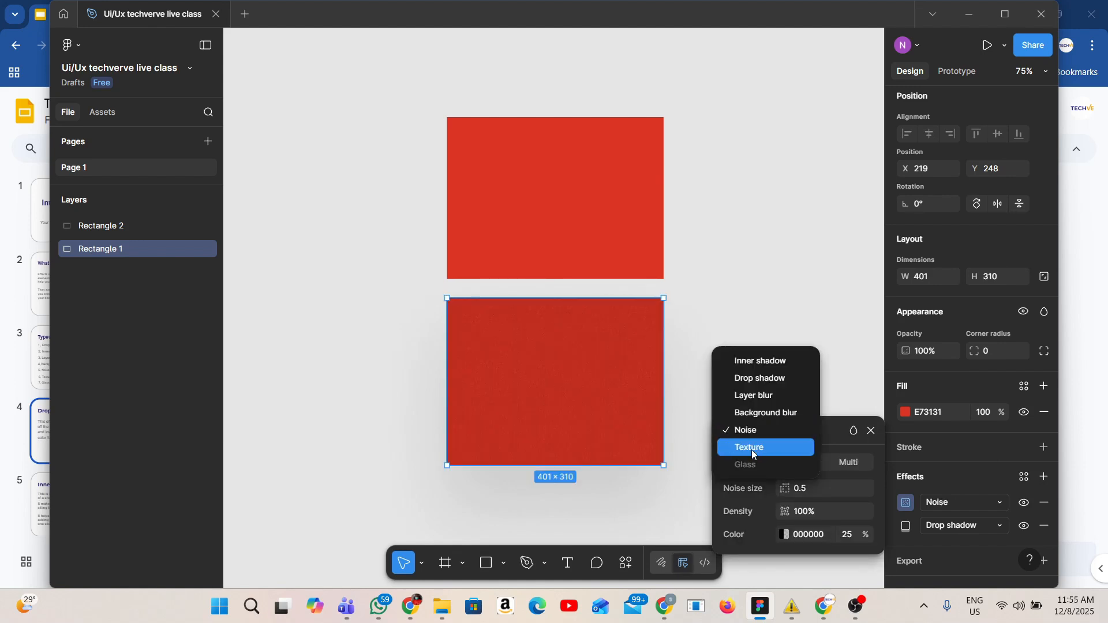
pyautogui.click(751, 449)
pyautogui.click(754, 433)
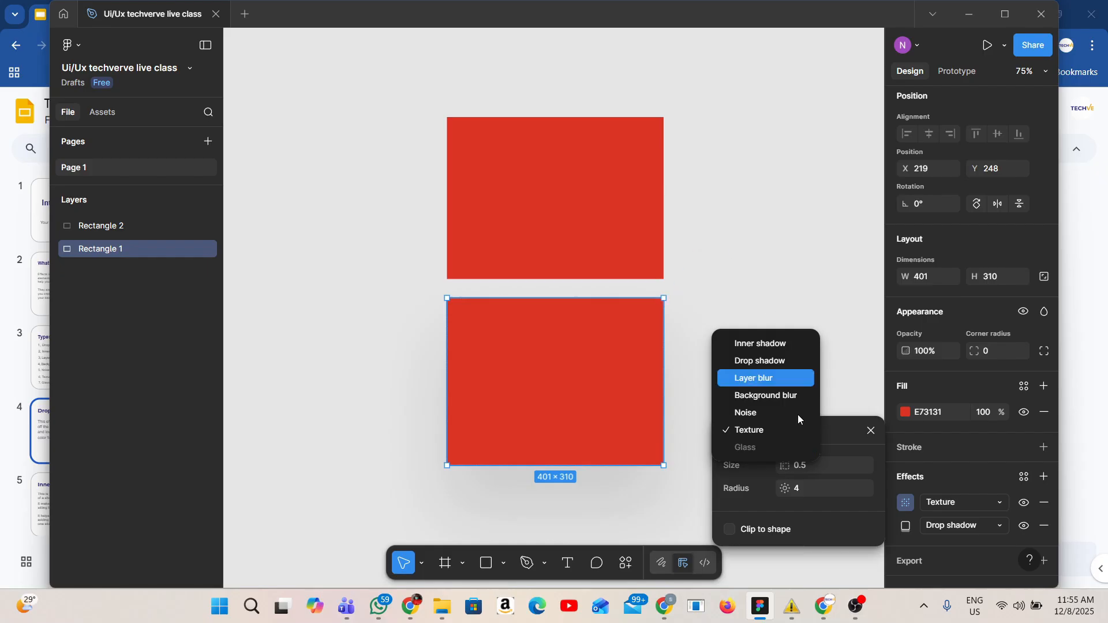
pyautogui.click(873, 431)
pyautogui.click(873, 430)
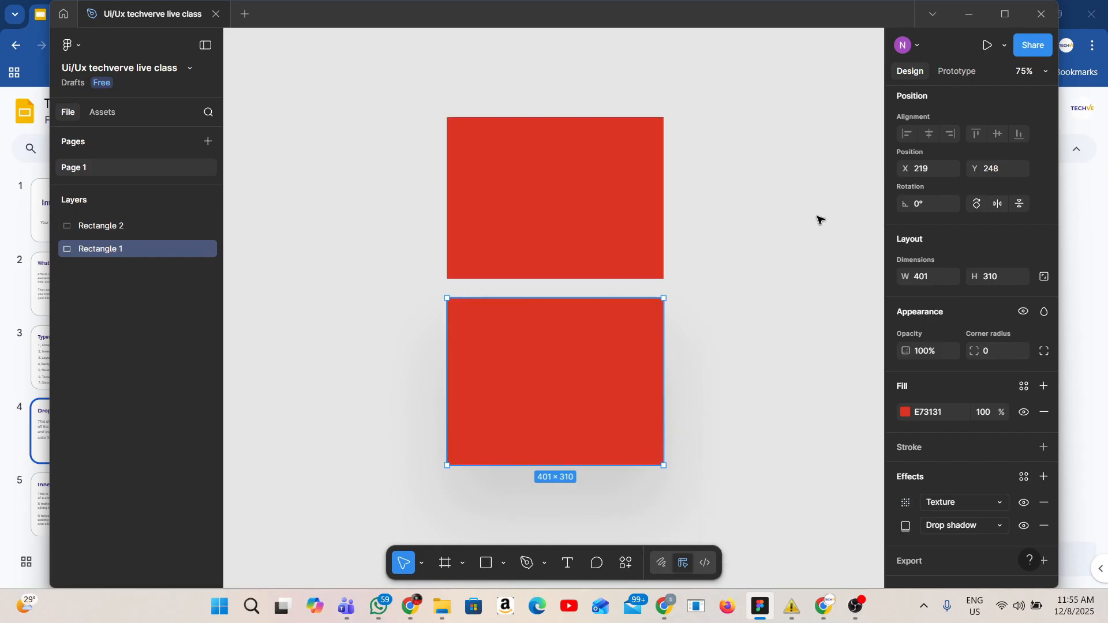
# Switch to the Google Slides presentation and open the Inner Shadow slide
pyautogui.click(823, 610)
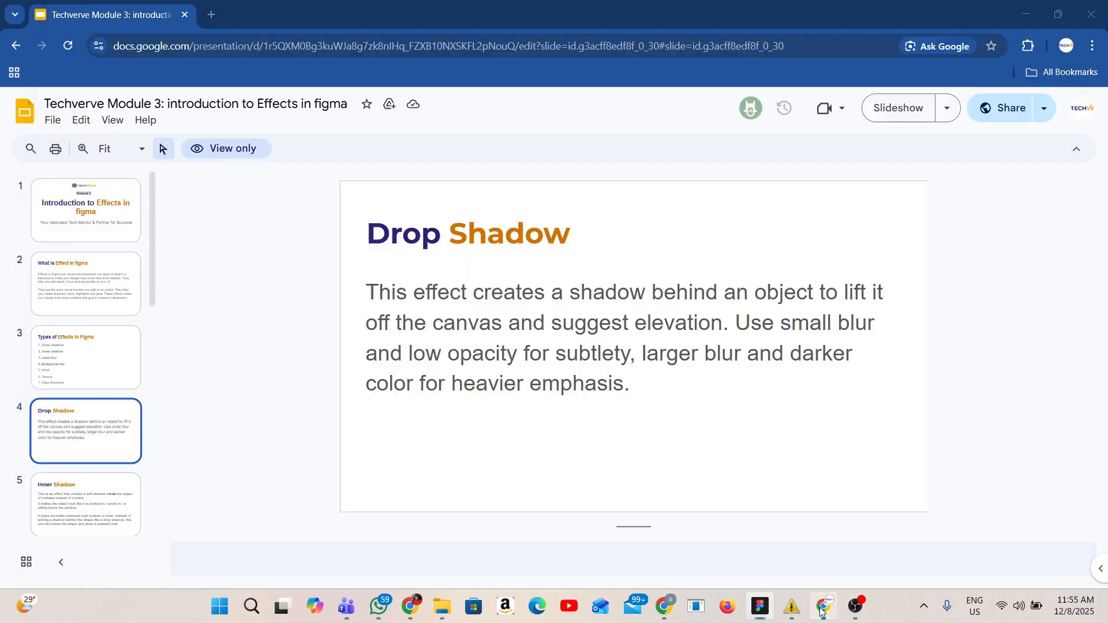
pyautogui.click(119, 496)
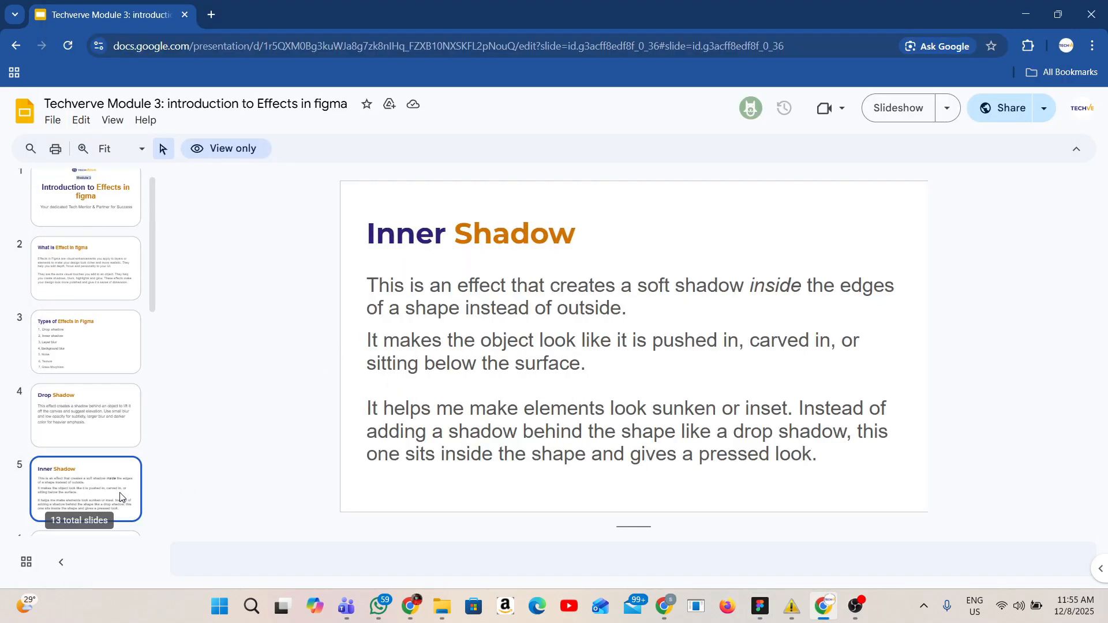
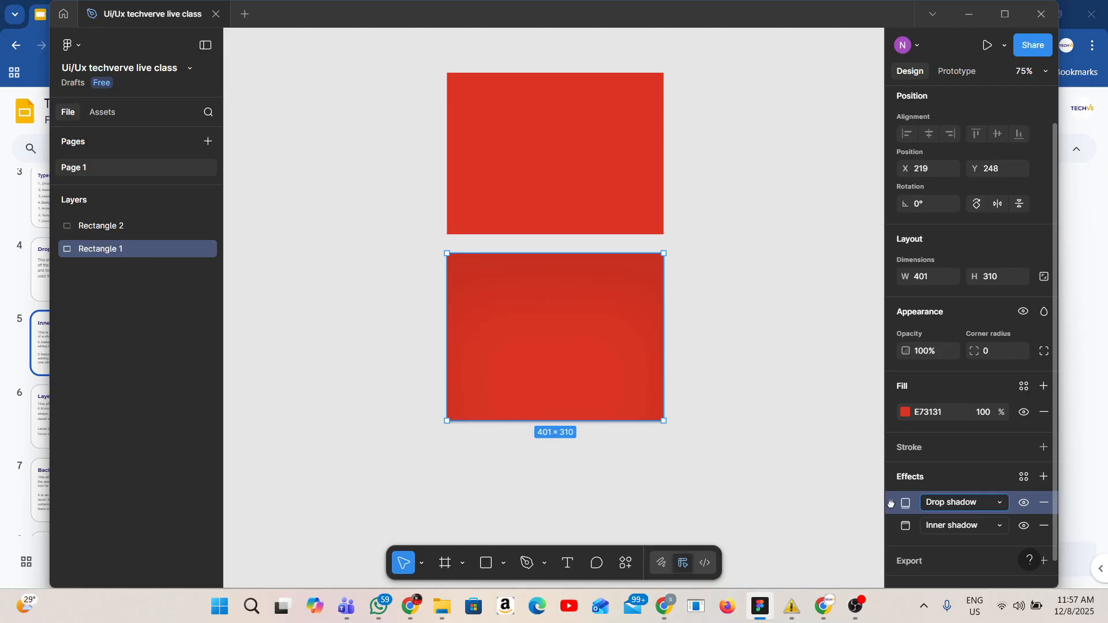
# Paste the copied Inner shadow effect onto the lower rectangle and remove its Drop shadow effect
pyautogui.hotkey('ctrl', 'v')
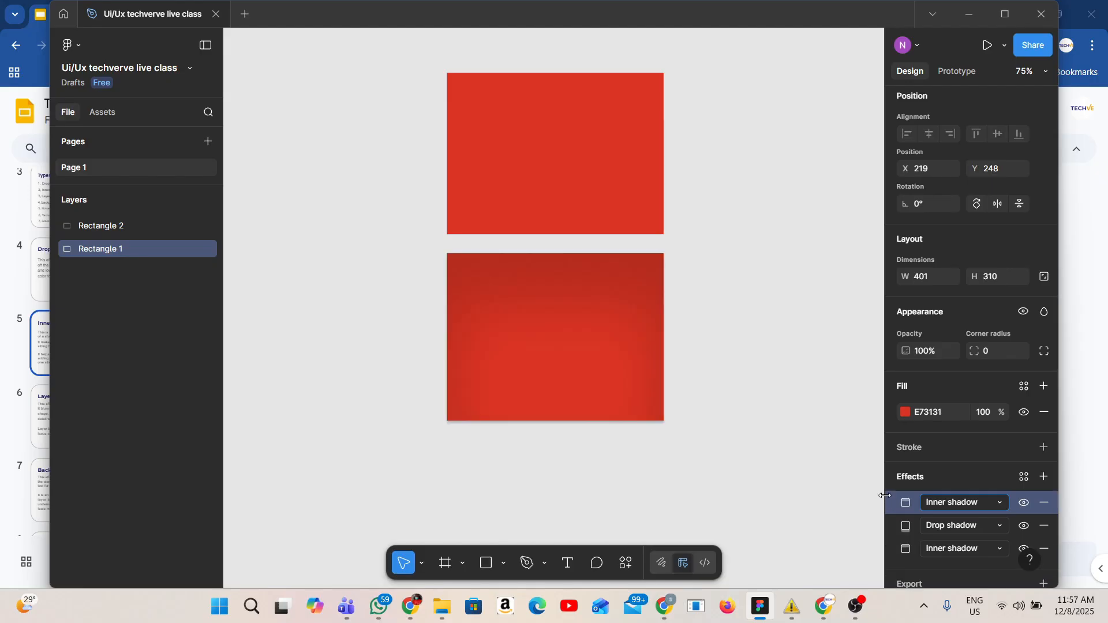
pyautogui.click(1041, 525)
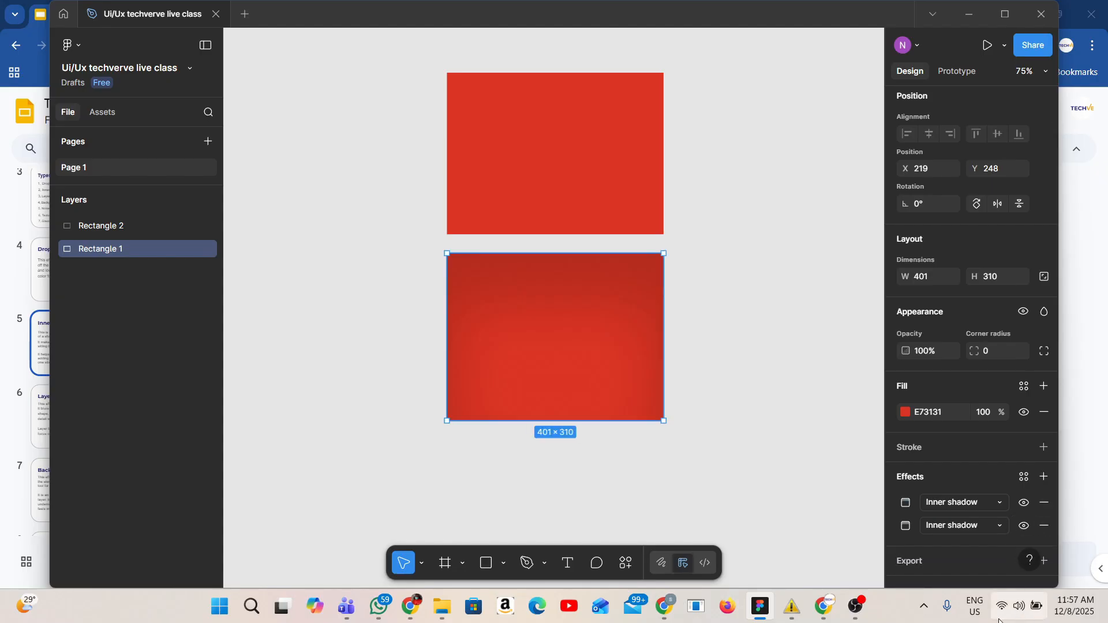
pyautogui.click(1028, 561)
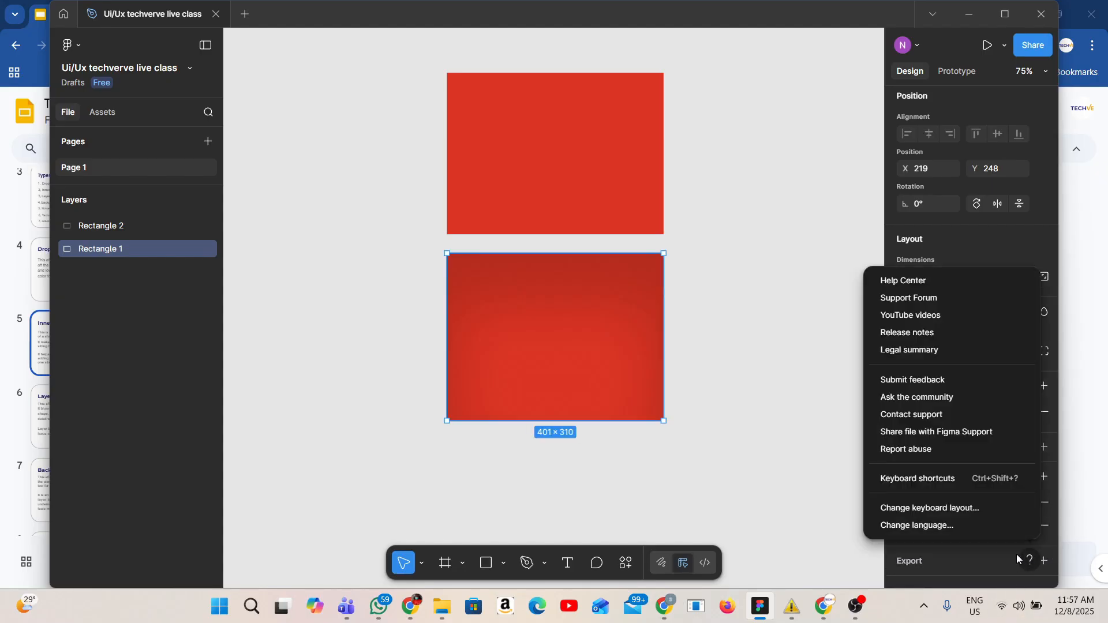
pyautogui.click(956, 477)
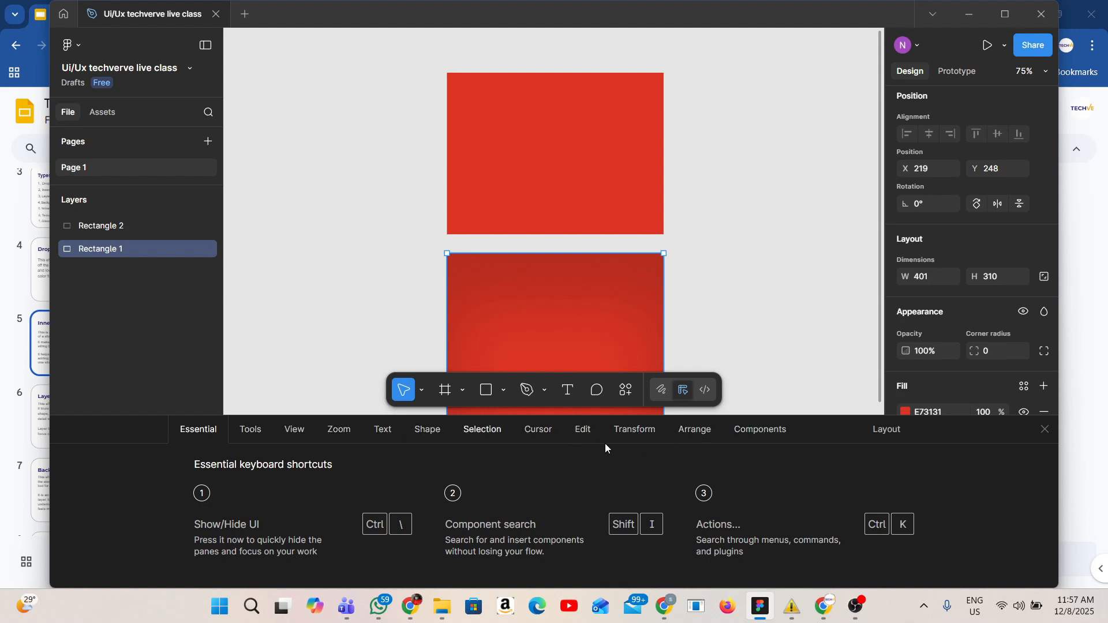
pyautogui.click(1037, 432)
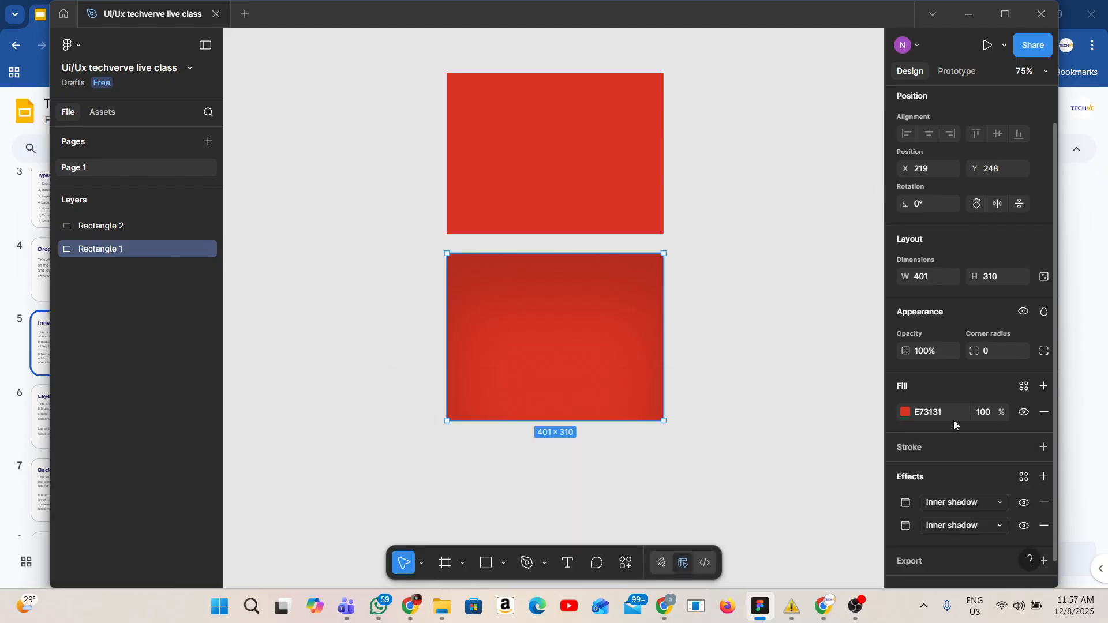
# Paste another Inner shadow effect onto the lower rectangle, deleting the extra Drop shadow effect added beforehand
pyautogui.click(707, 348)
pyautogui.click(643, 363)
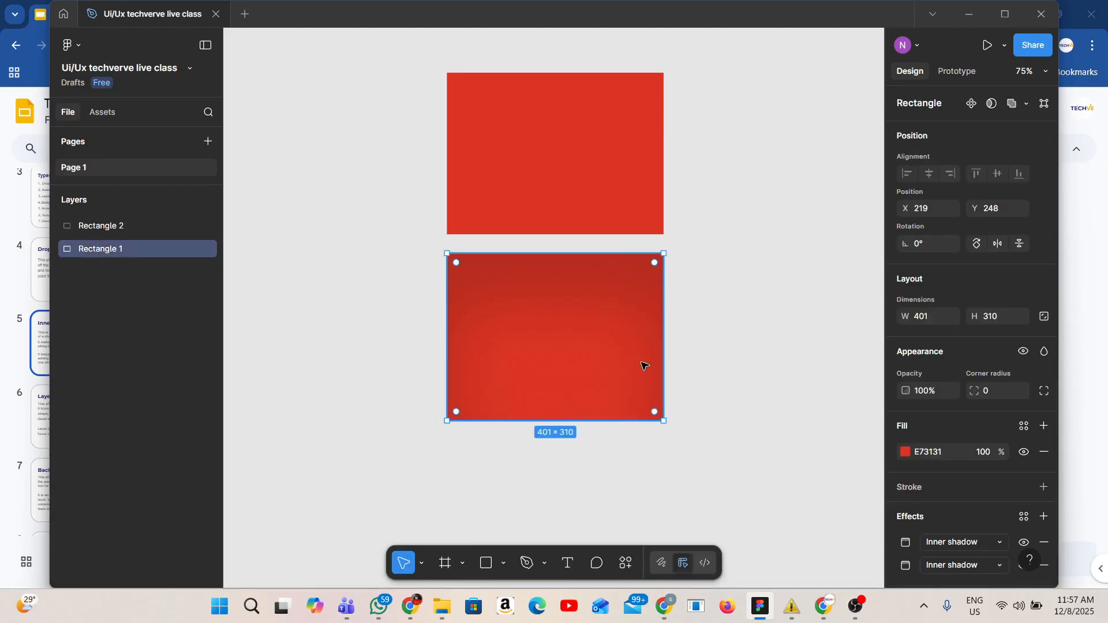
pyautogui.click(1044, 517)
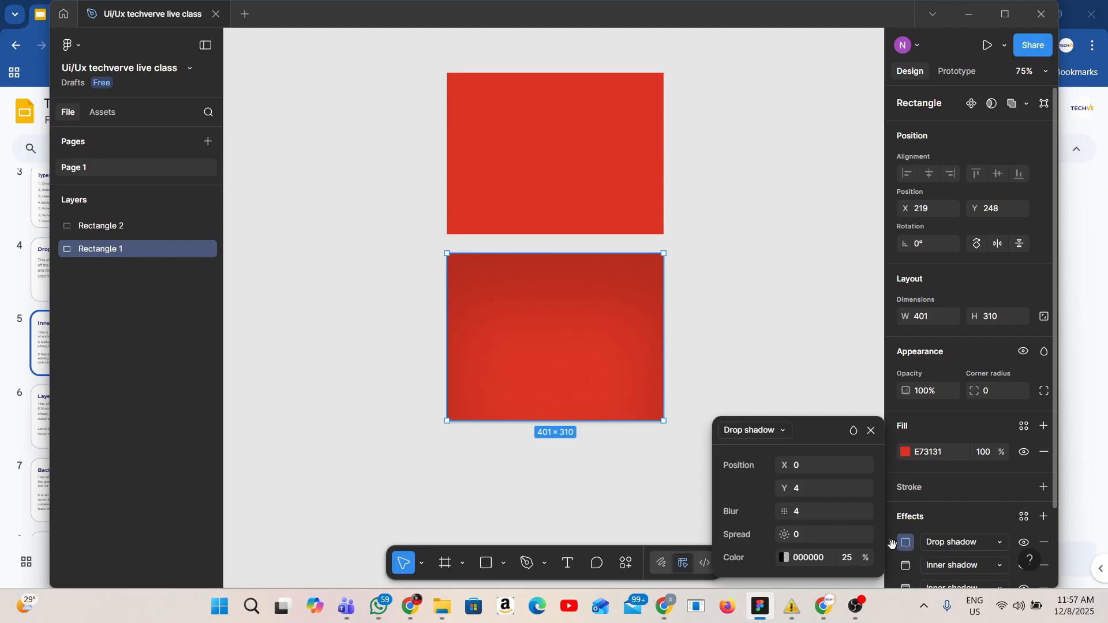
pyautogui.click(892, 544)
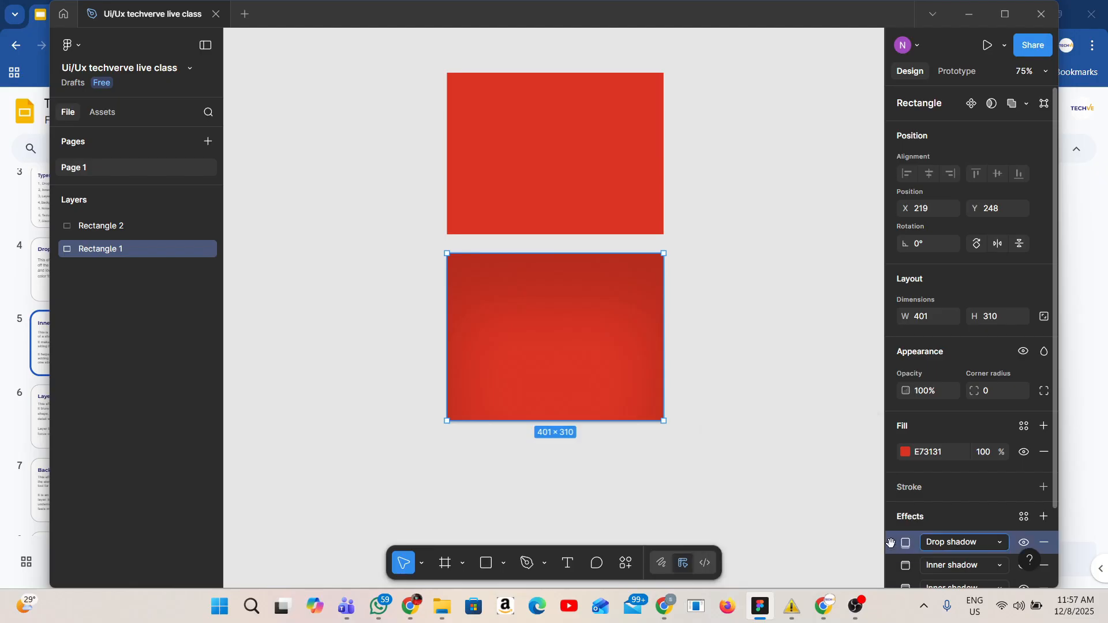
pyautogui.hotkey('ctrl', 'v')
pyautogui.scroll(-3, 909, 545)
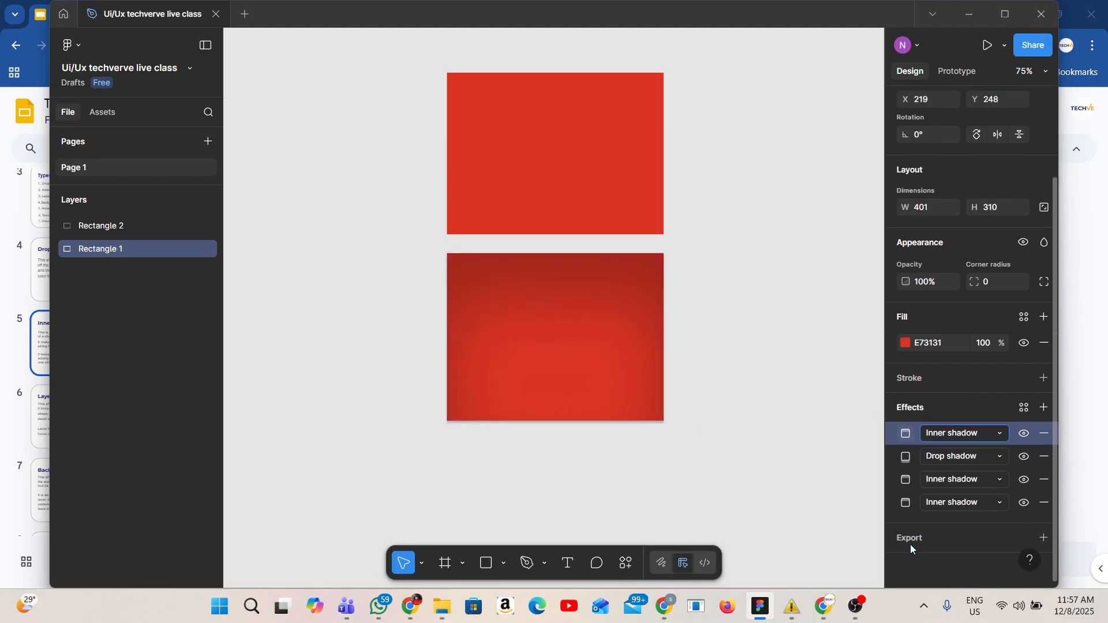
pyautogui.click(1043, 456)
pyautogui.click(808, 468)
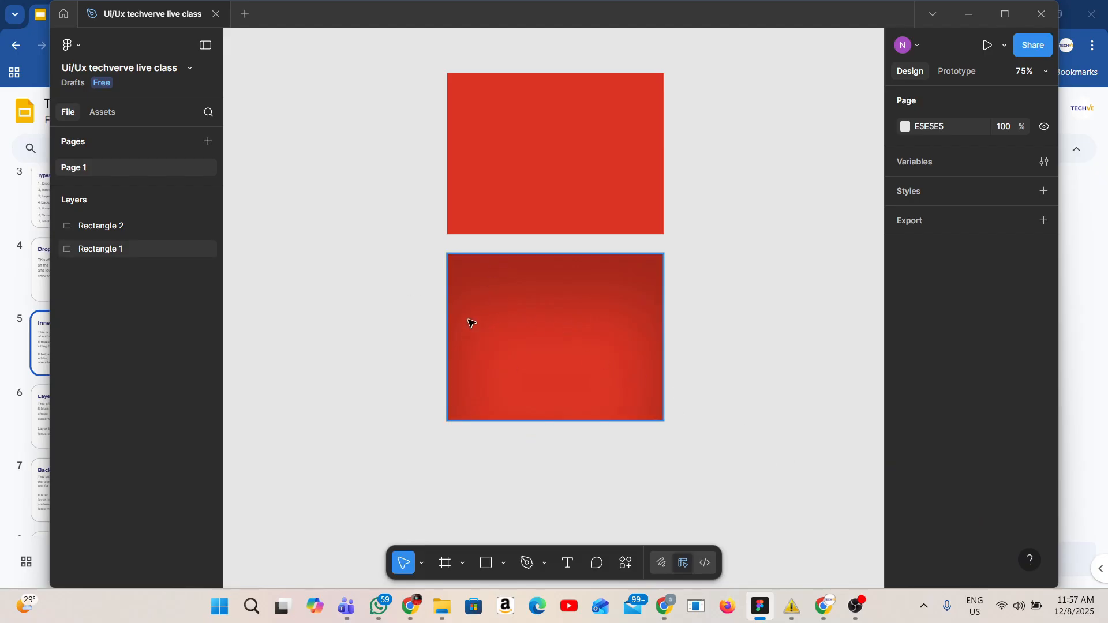
pyautogui.scroll(5, 471, 321)
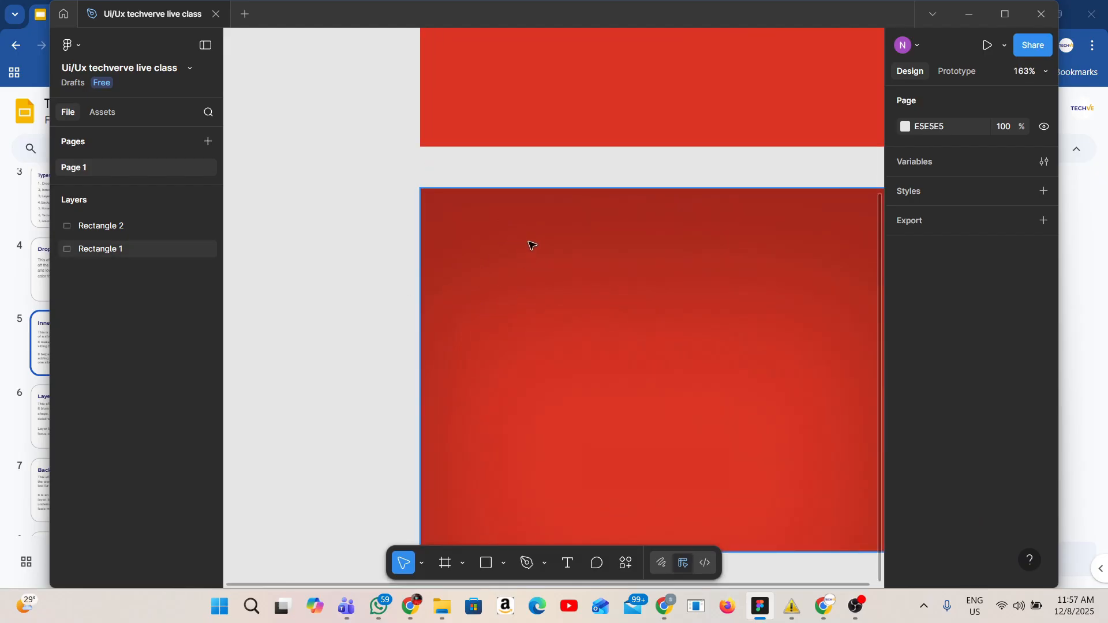
pyautogui.scroll(-3, 519, 249)
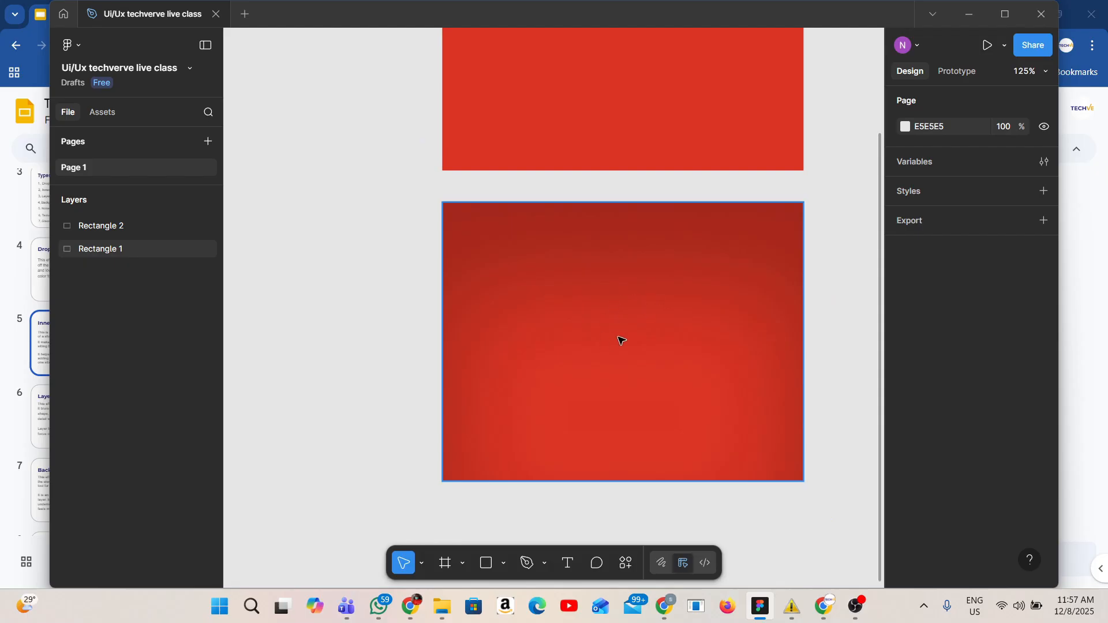
pyautogui.scroll(-3, 624, 317)
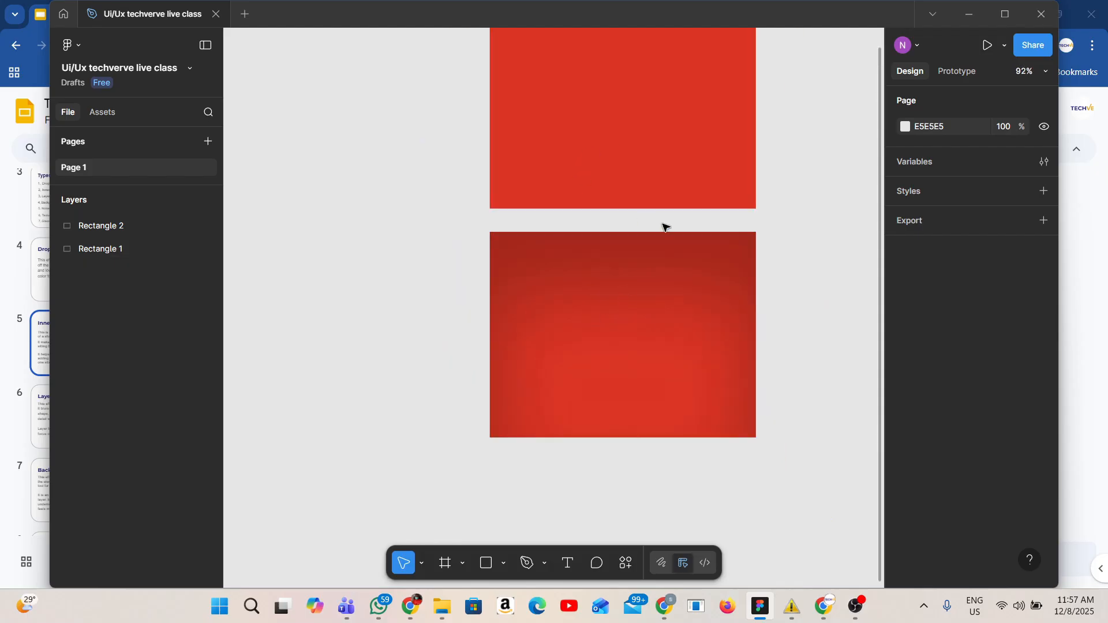
pyautogui.scroll(-2, 687, 312)
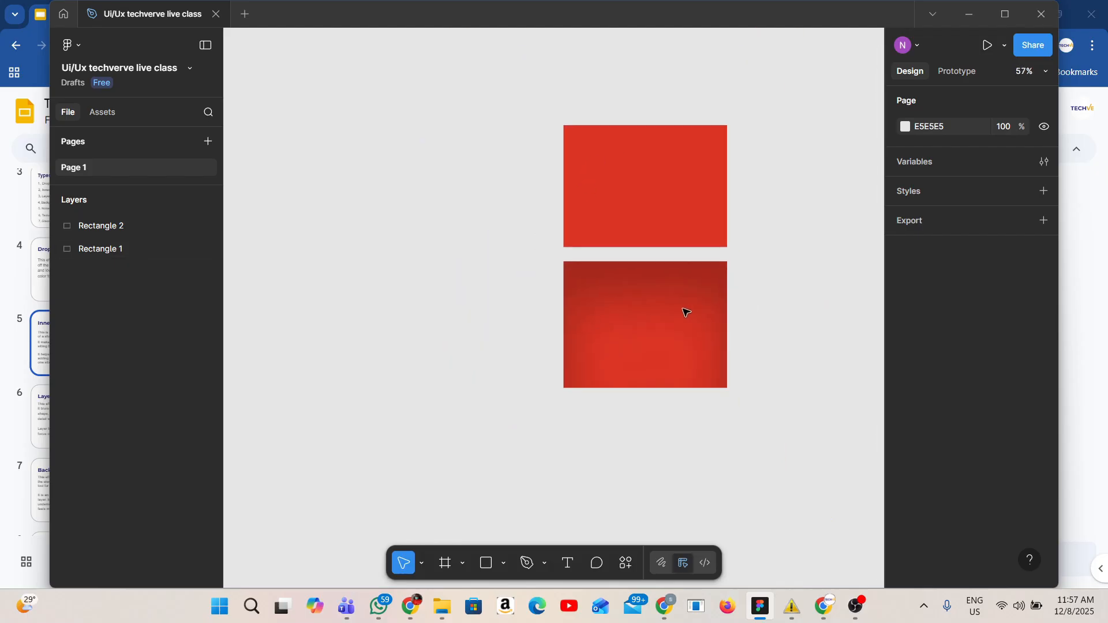
pyautogui.scroll(1, 686, 312)
pyautogui.scroll(1, 685, 311)
pyautogui.hscroll(1, 686, 312)
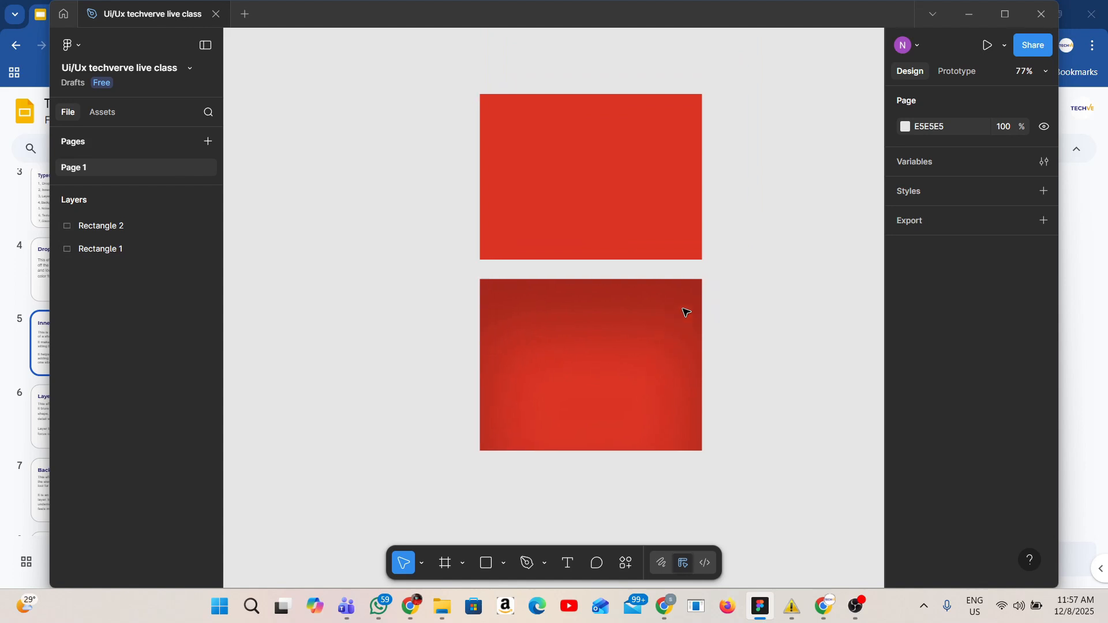
# Open the lower rectangle's first Inner shadow settings to review its position, blur, spread and colour
pyautogui.click(639, 320)
pyautogui.scroll(-2, 936, 509)
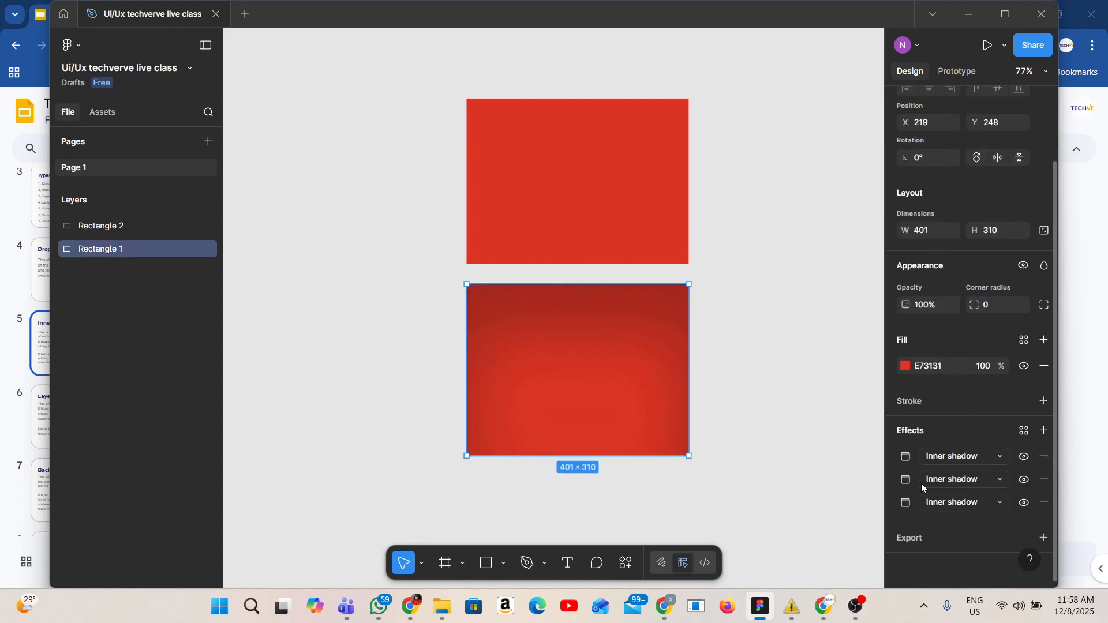
pyautogui.click(906, 457)
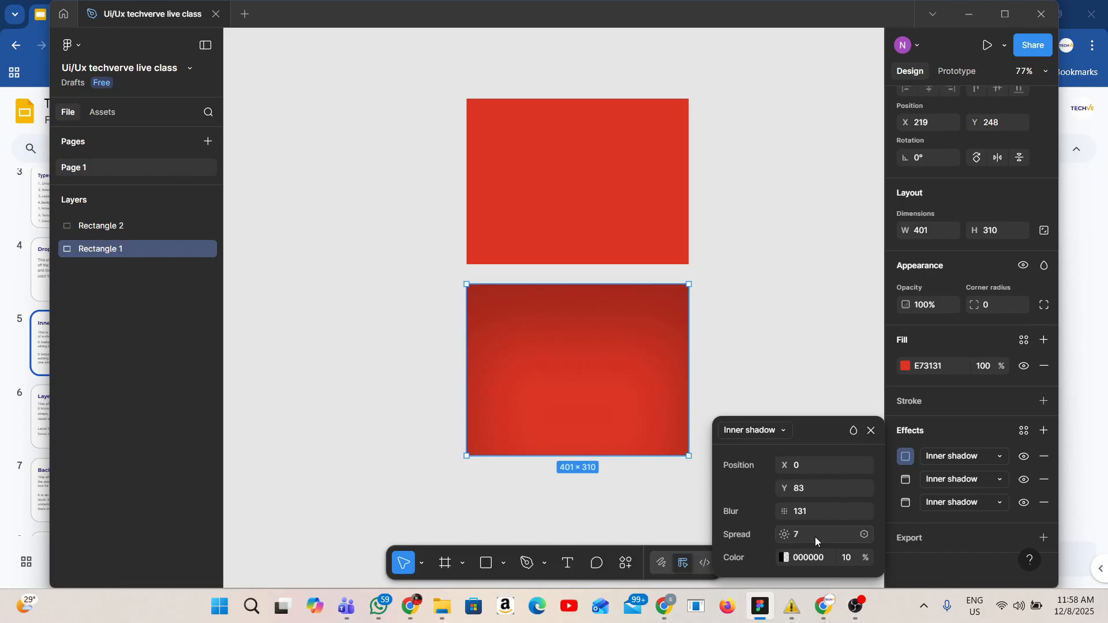
pyautogui.click(796, 353)
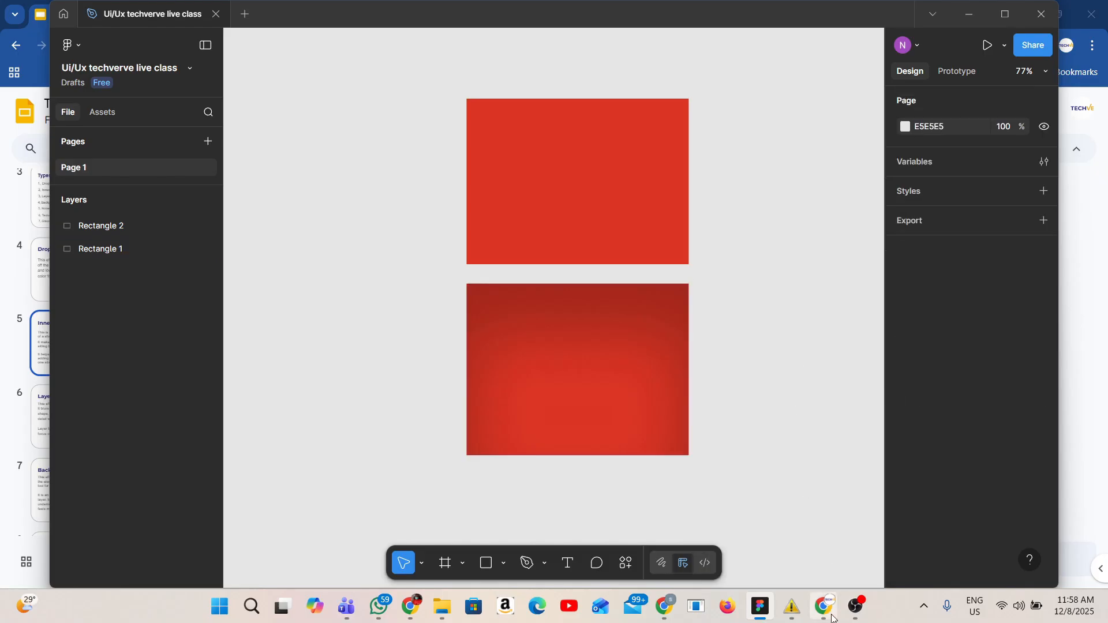
# Switch to the Google Slides presentation and open the Layer blur slide
pyautogui.click(815, 562)
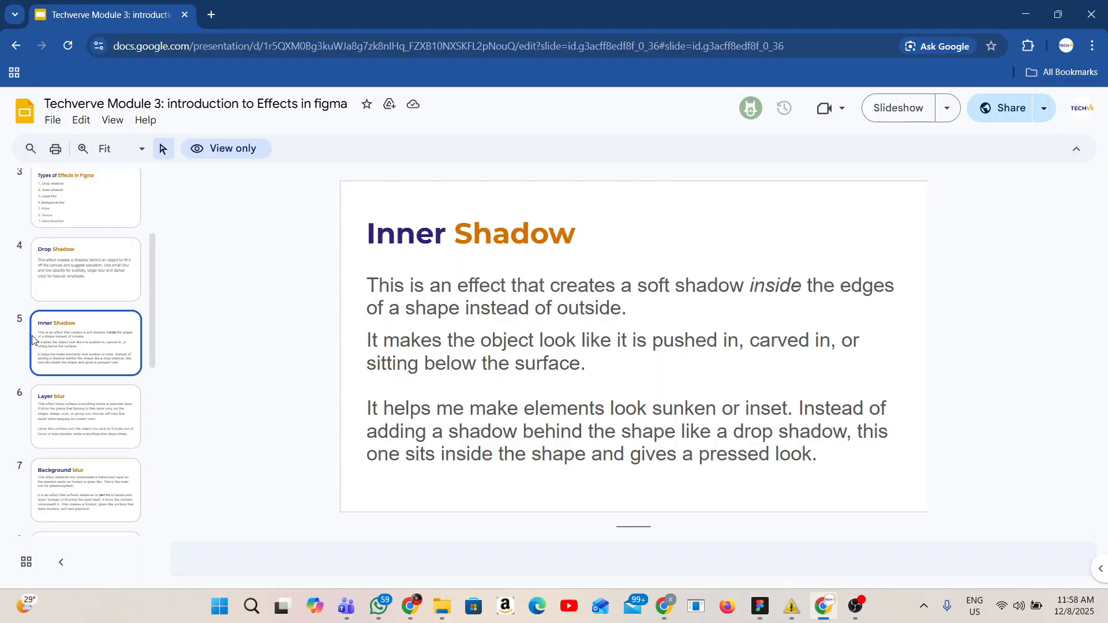
pyautogui.click(75, 439)
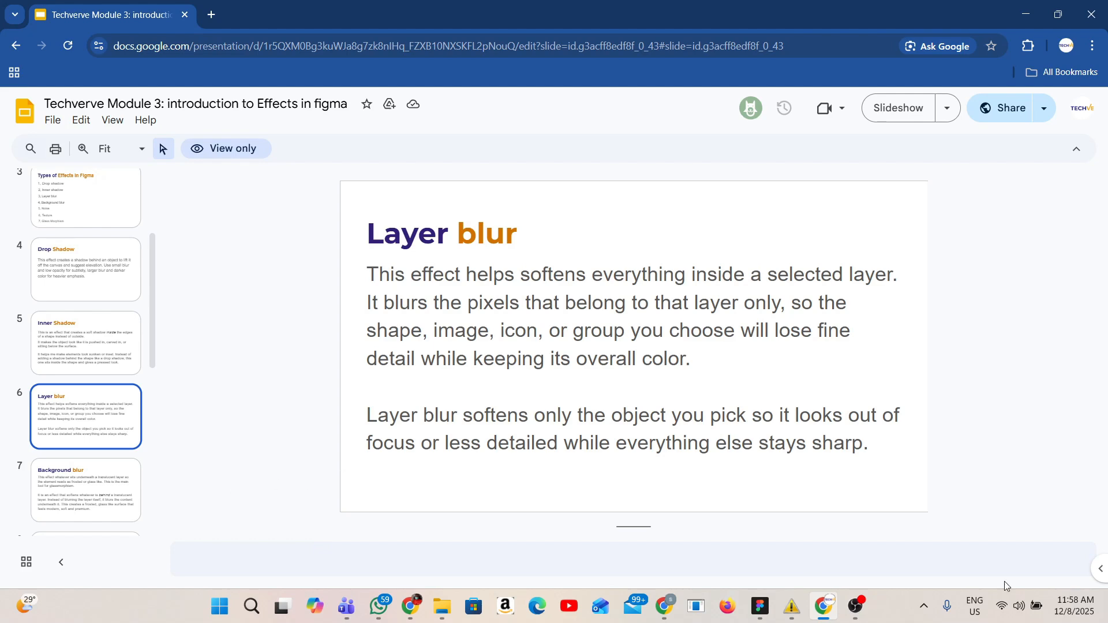
# Return to Figma, select the lower rectangle and delete two of its three Inner shadow effects
pyautogui.moveTo(760, 606)
pyautogui.click(760, 540)
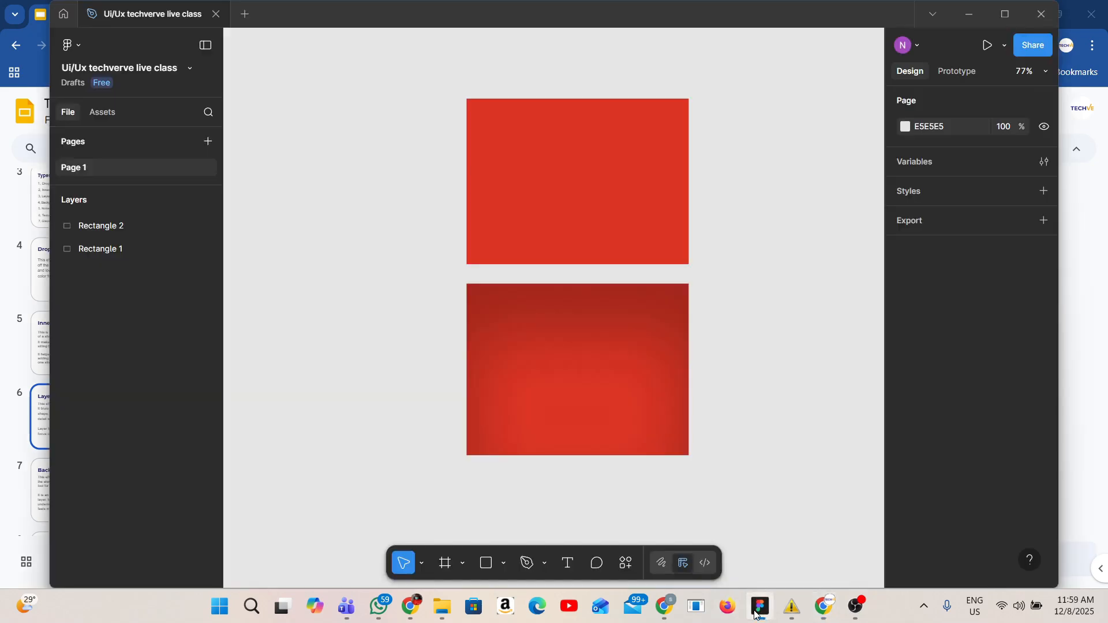
pyautogui.click(485, 368)
pyautogui.click(505, 335)
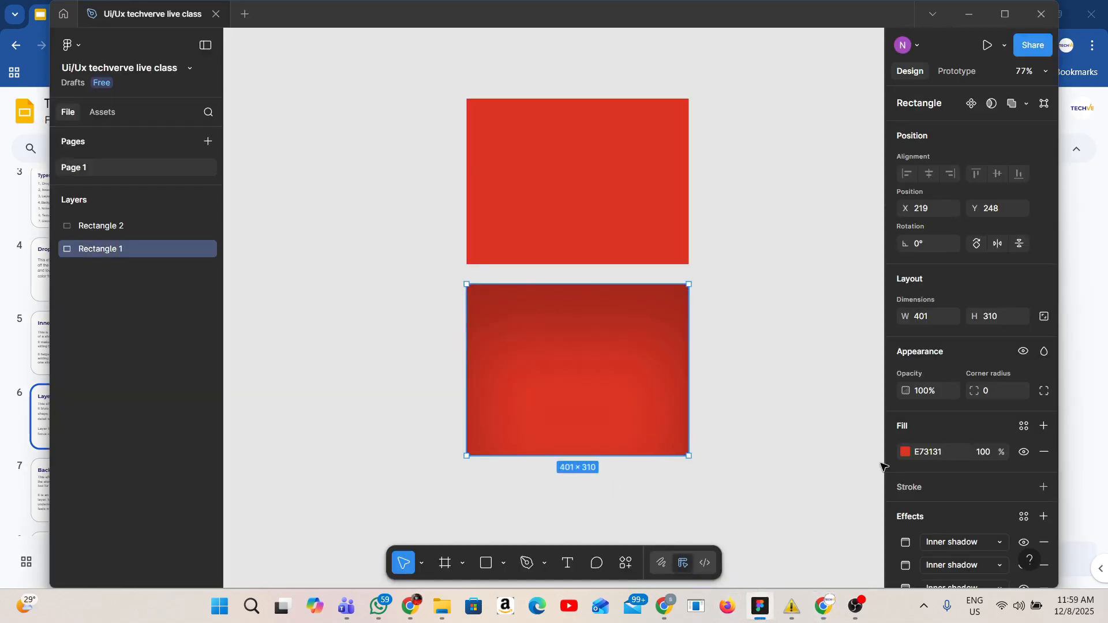
pyautogui.scroll(-2, 1018, 569)
pyautogui.scroll(-1, 1018, 569)
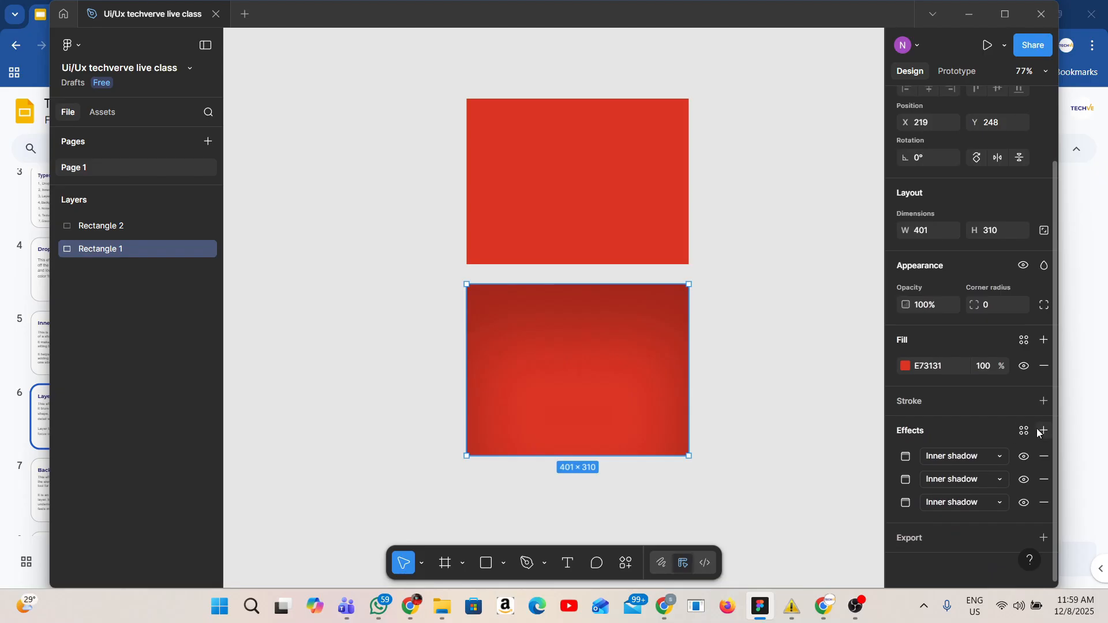
pyautogui.click(1044, 457)
pyautogui.click(1041, 479)
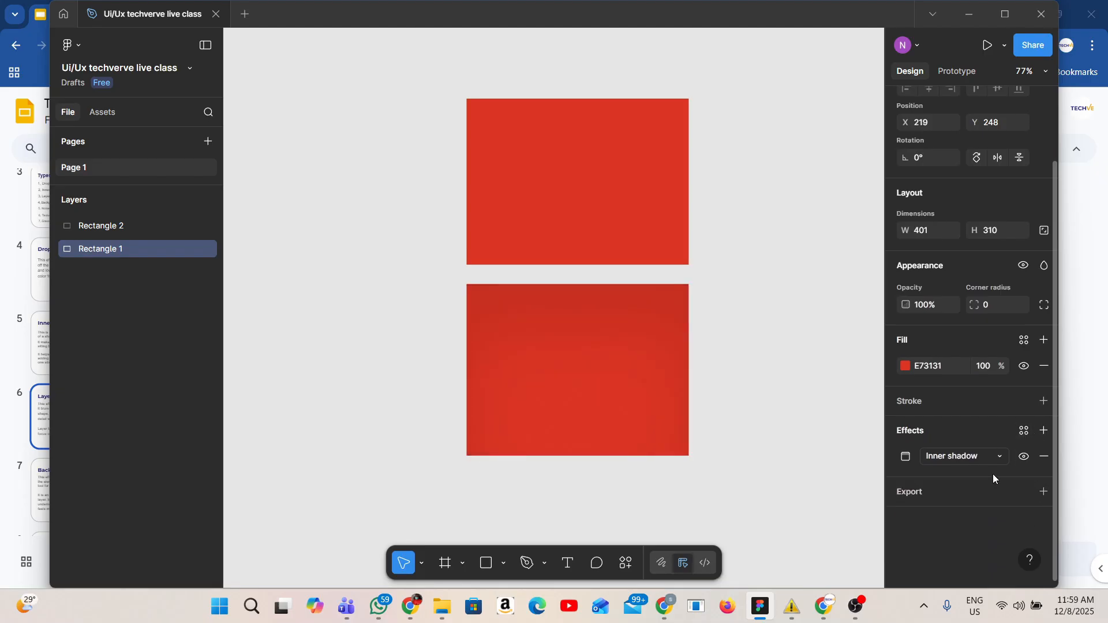
# Change the lower rectangle's remaining Inner shadow effect to Layer blur
pyautogui.click(906, 457)
pyautogui.click(764, 431)
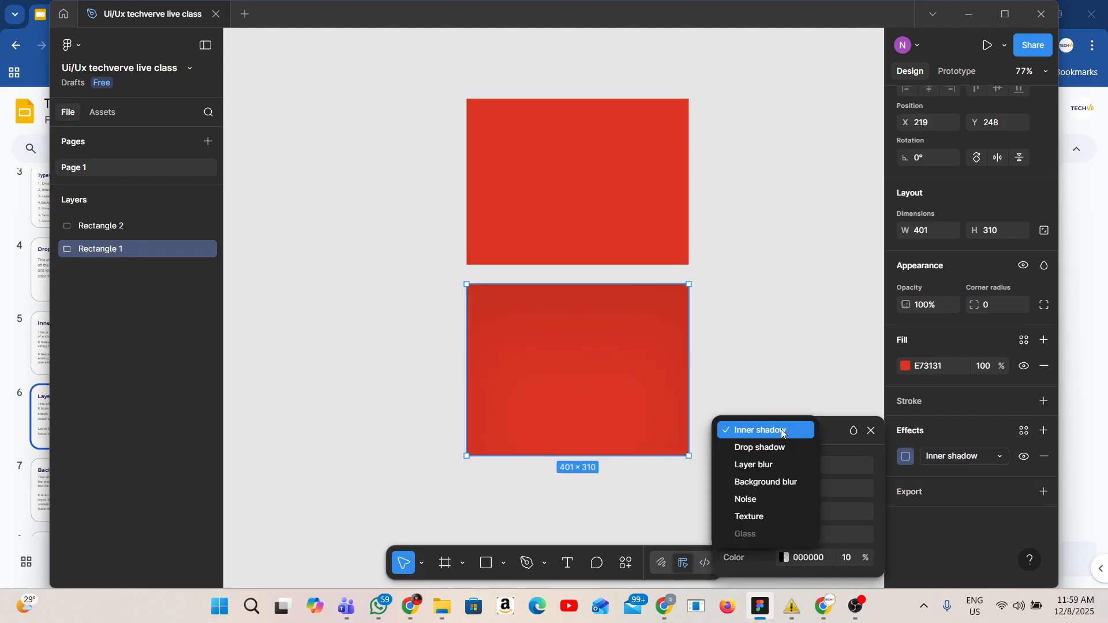
pyautogui.click(774, 464)
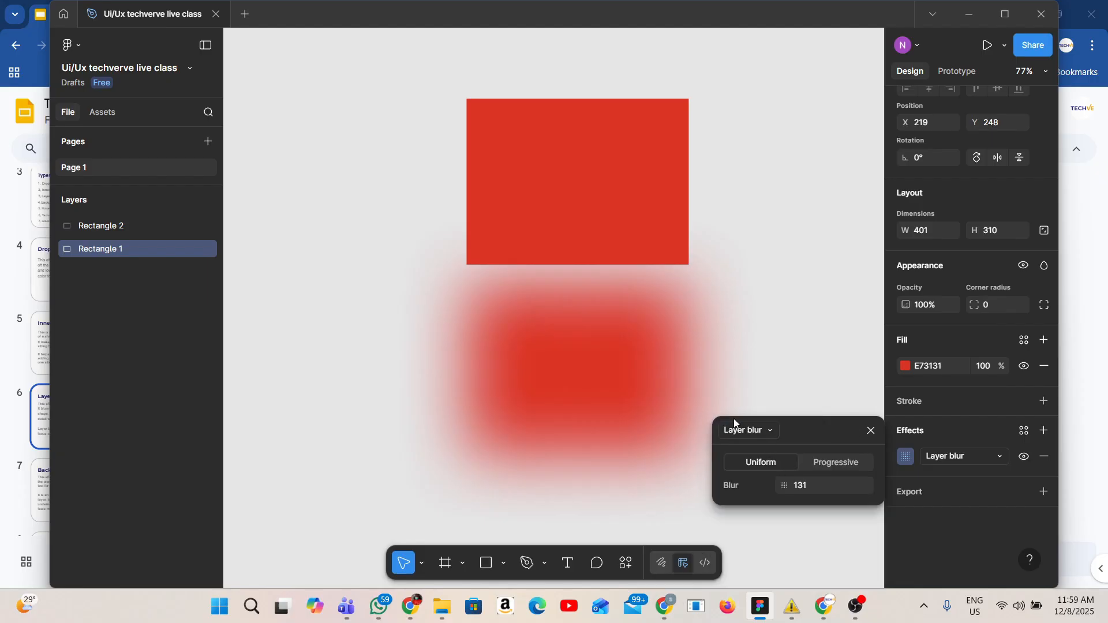
# Move the lower rectangle down to about X 212, Y 317 and raise its layer blur to about 141.8
pyautogui.moveTo(576, 351); pyautogui.dragTo(572, 388)
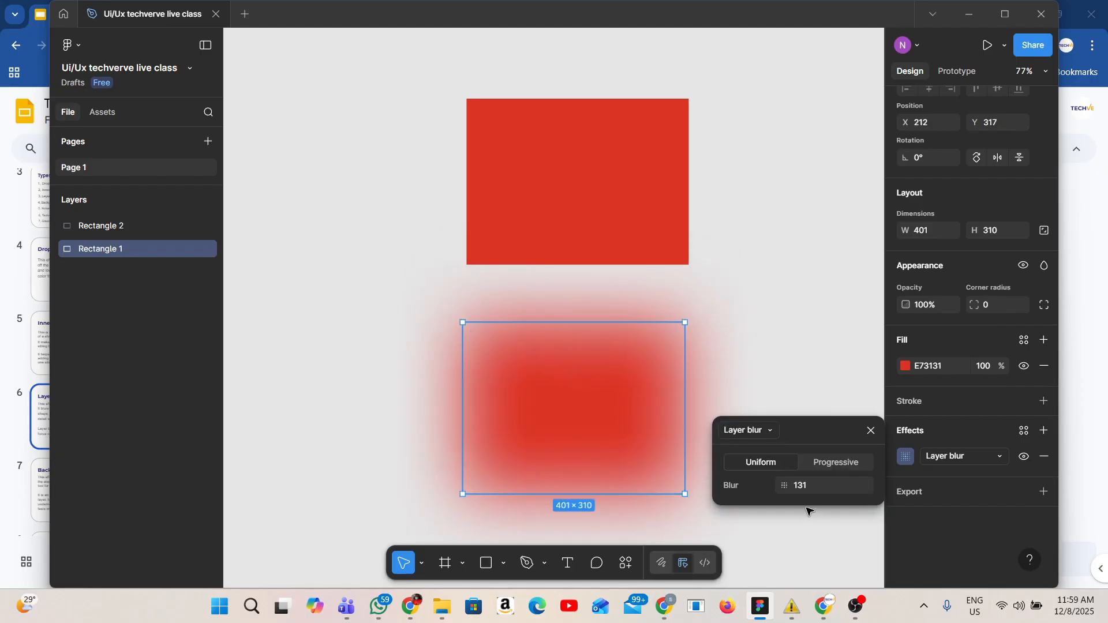
pyautogui.moveTo(785, 485); pyautogui.dragTo(947, 442)
# Adjust the lower rectangle's fill colour through several hues, ending at CE5C5C
pyautogui.click(905, 366)
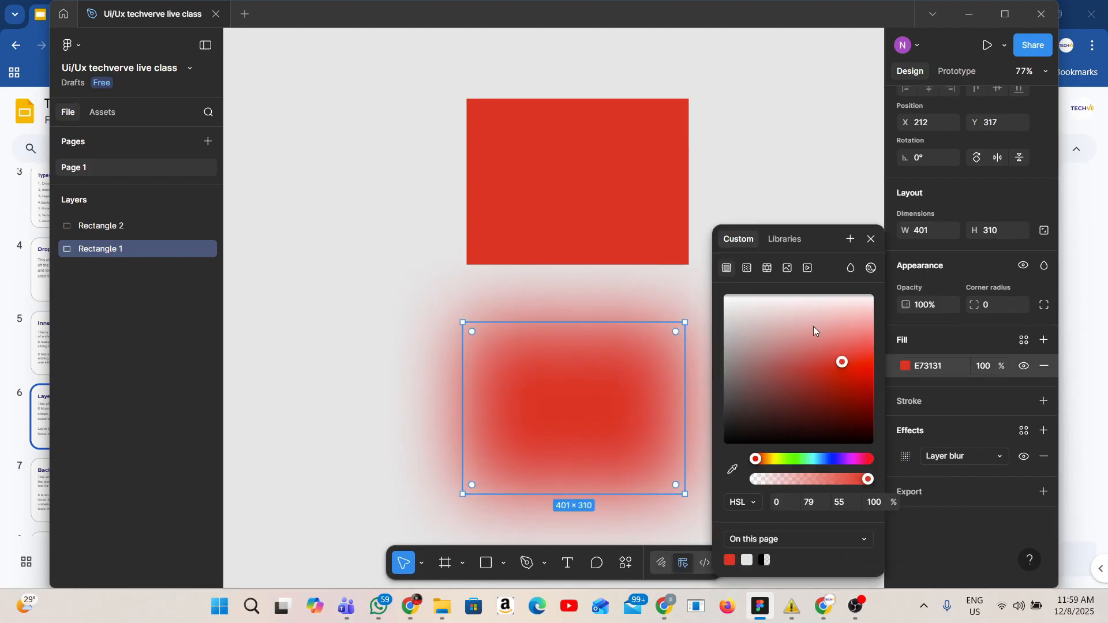
pyautogui.click(775, 460)
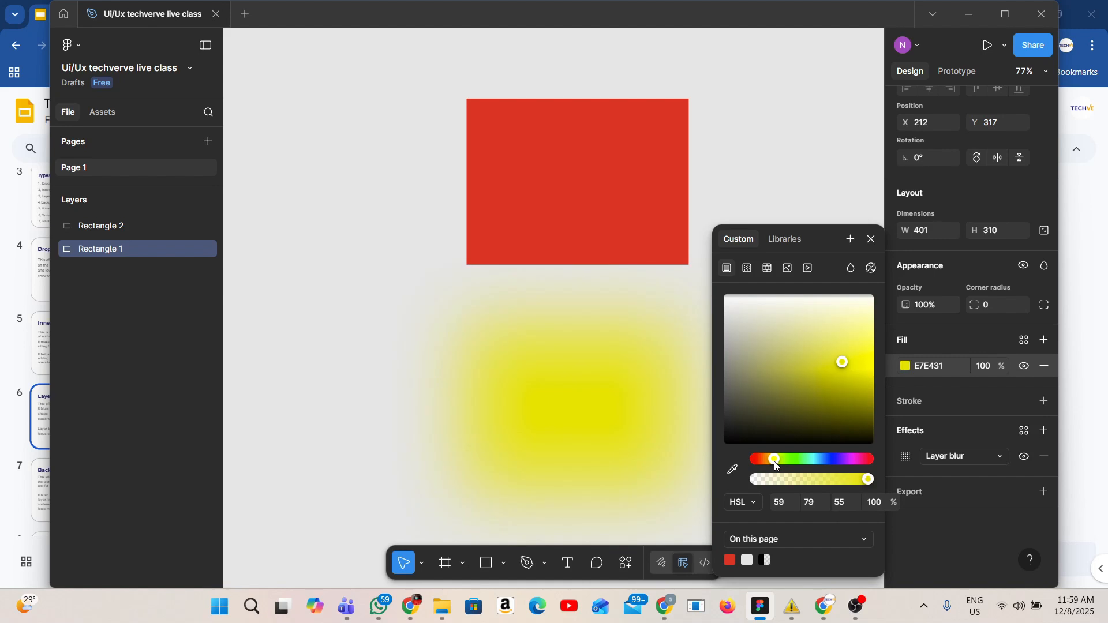
pyautogui.click(764, 459)
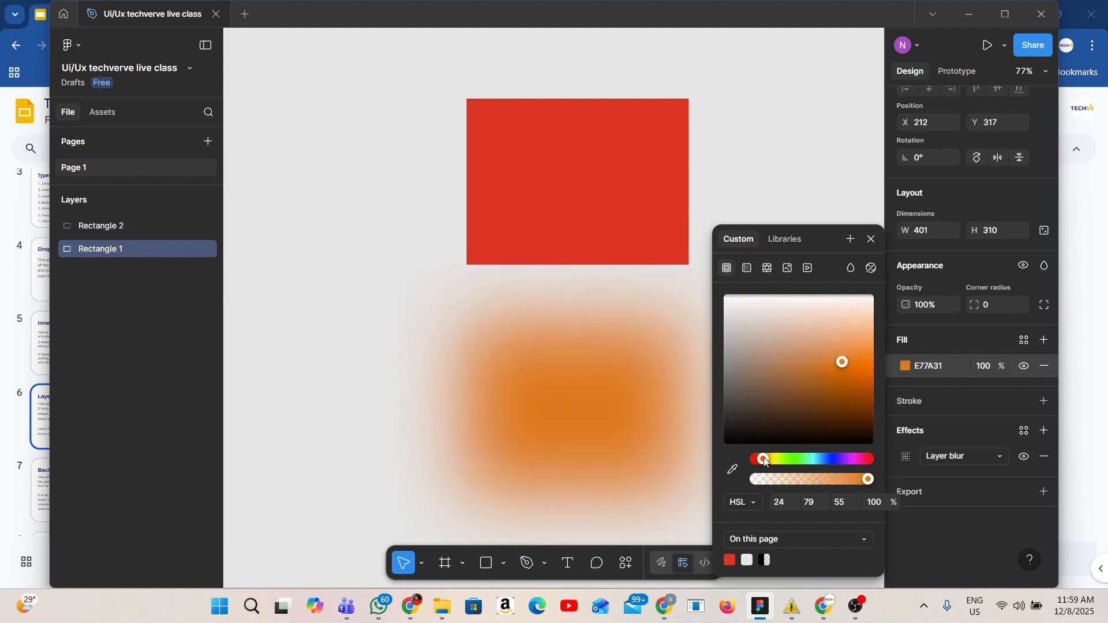
pyautogui.moveTo(846, 357); pyautogui.dragTo(806, 364)
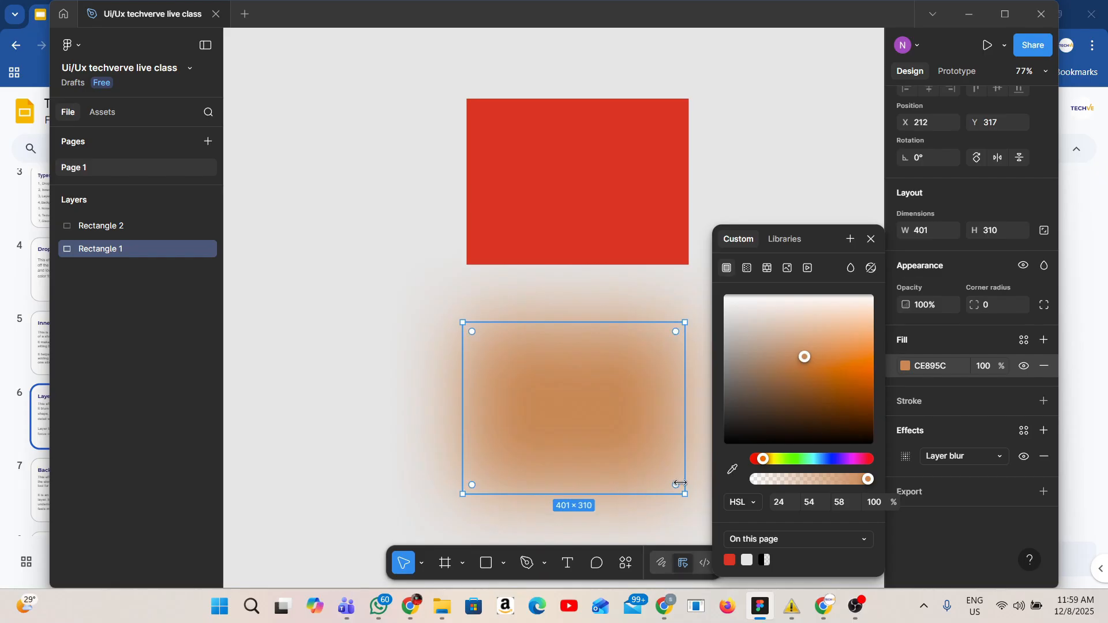
pyautogui.click(774, 459)
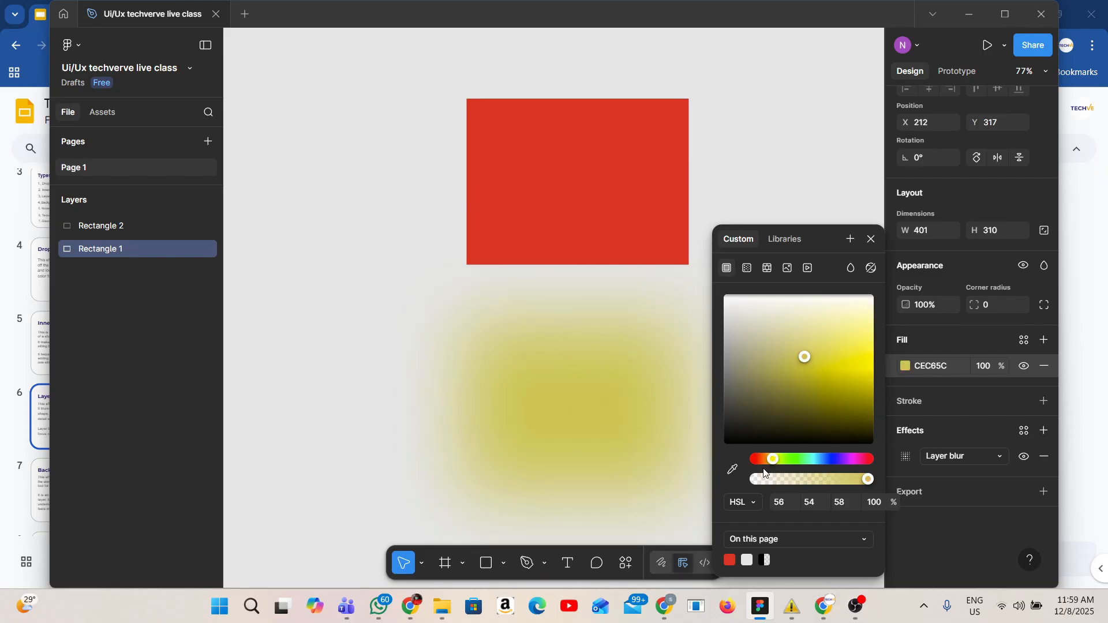
pyautogui.moveTo(773, 459); pyautogui.dragTo(752, 460)
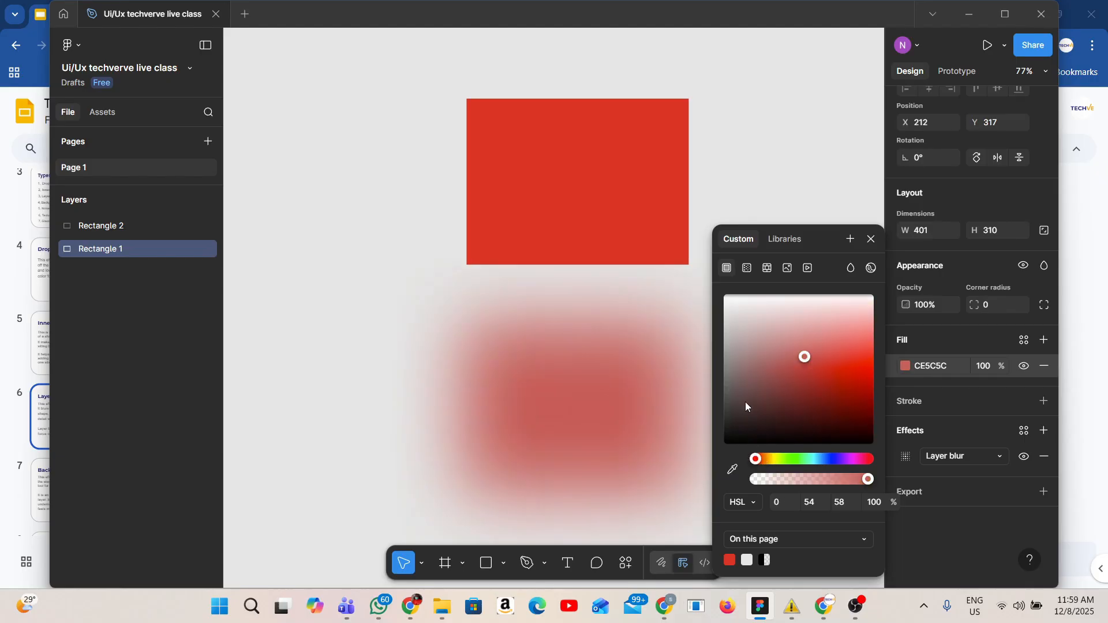
# Switch the layer blur to Progressive and set its End blur to 56
pyautogui.click(906, 457)
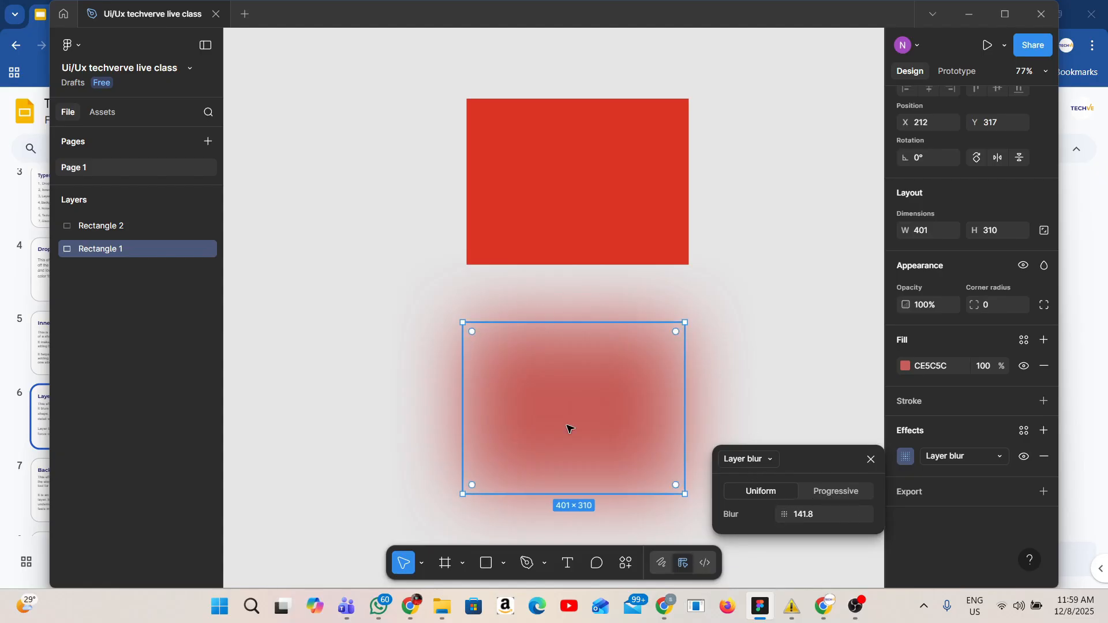
pyautogui.click(829, 496)
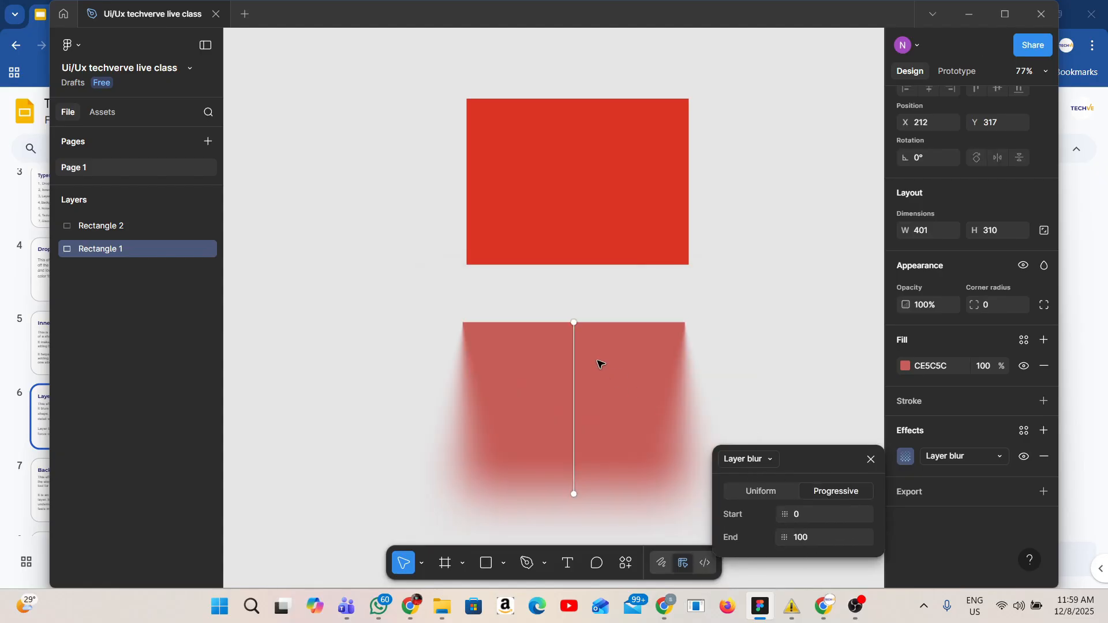
pyautogui.moveTo(785, 537); pyautogui.dragTo(167, 538)
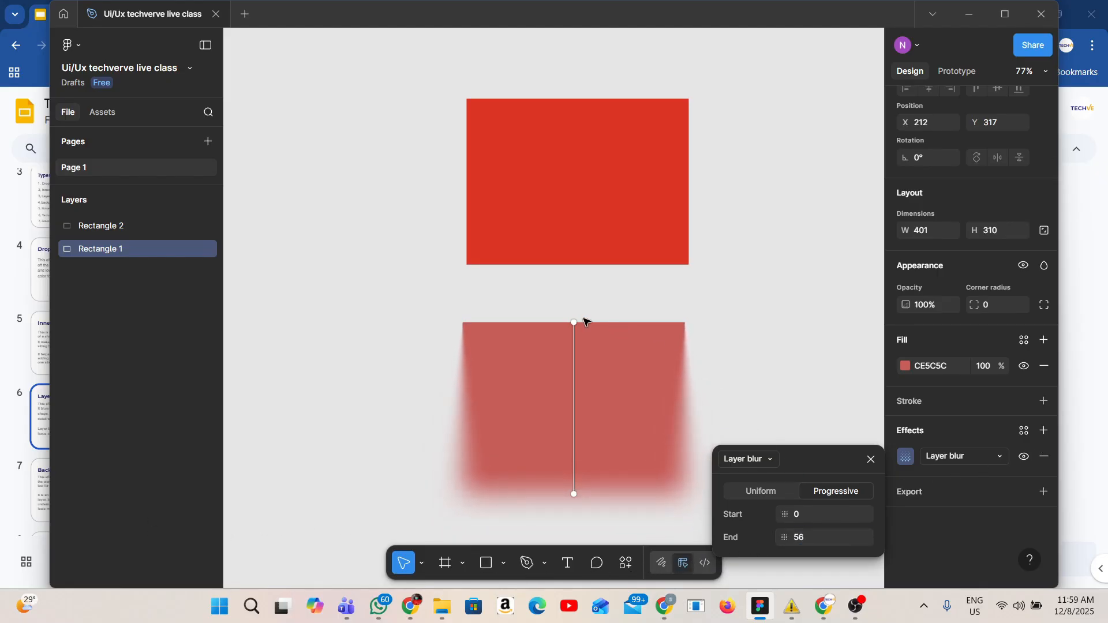
# Move the progressive blur's start and end handles toward the rectangle's middle and set End to 14
pyautogui.moveTo(575, 322); pyautogui.dragTo(582, 392)
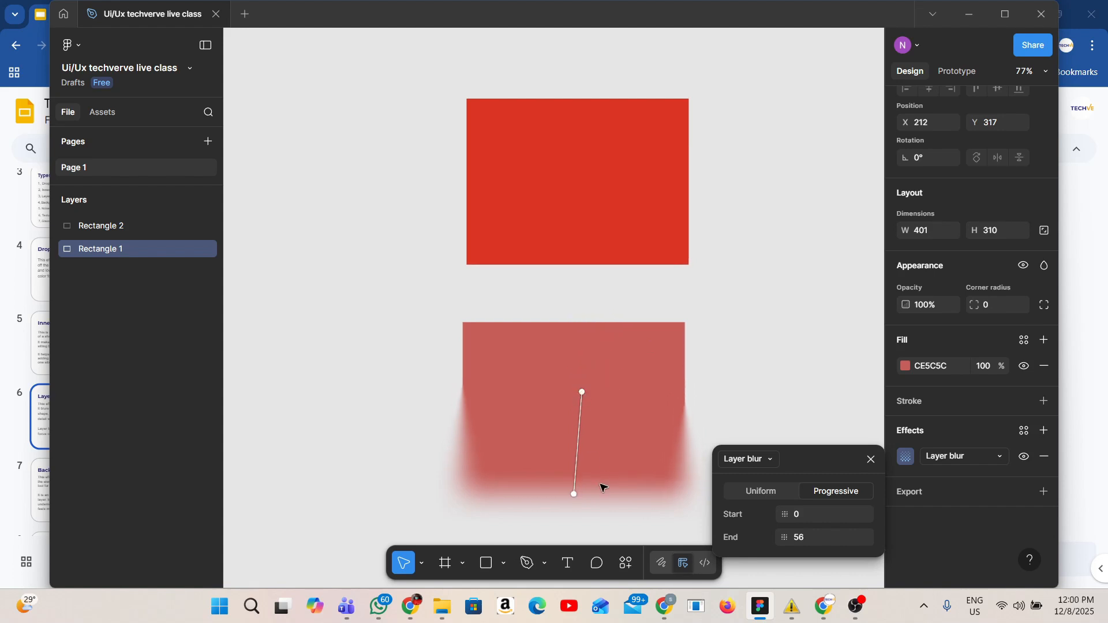
pyautogui.moveTo(574, 494); pyautogui.dragTo(583, 432)
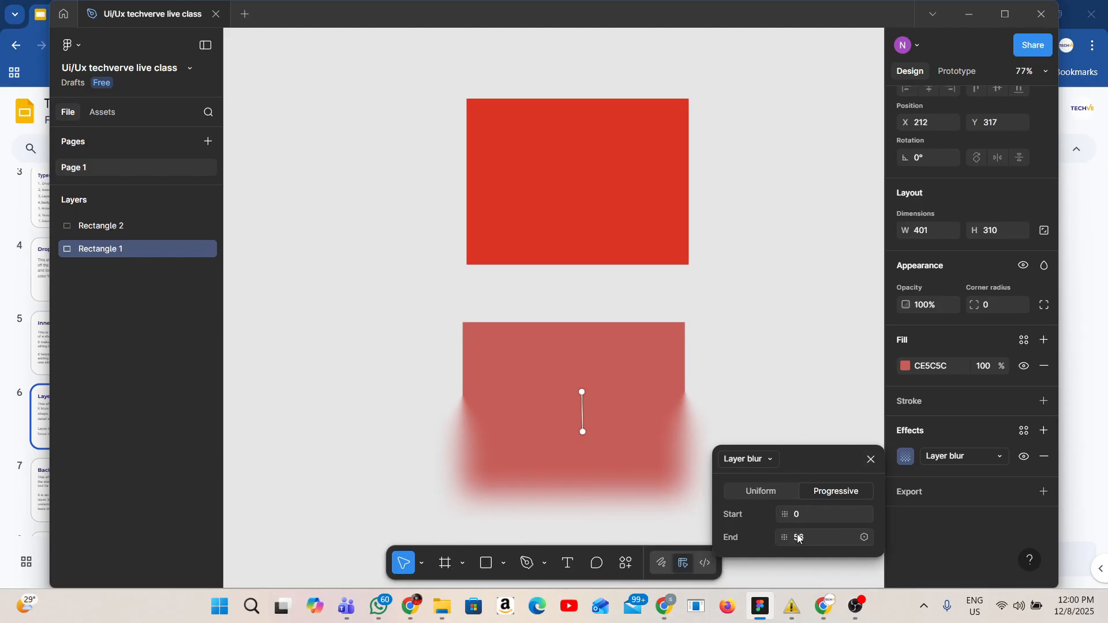
pyautogui.moveTo(790, 537); pyautogui.dragTo(186, 479)
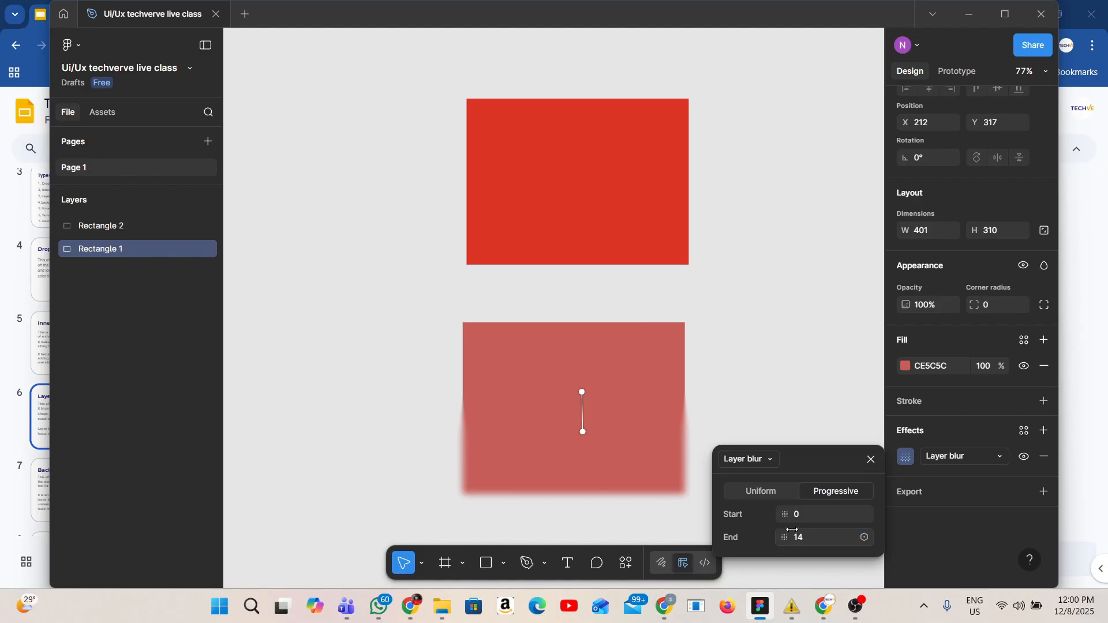